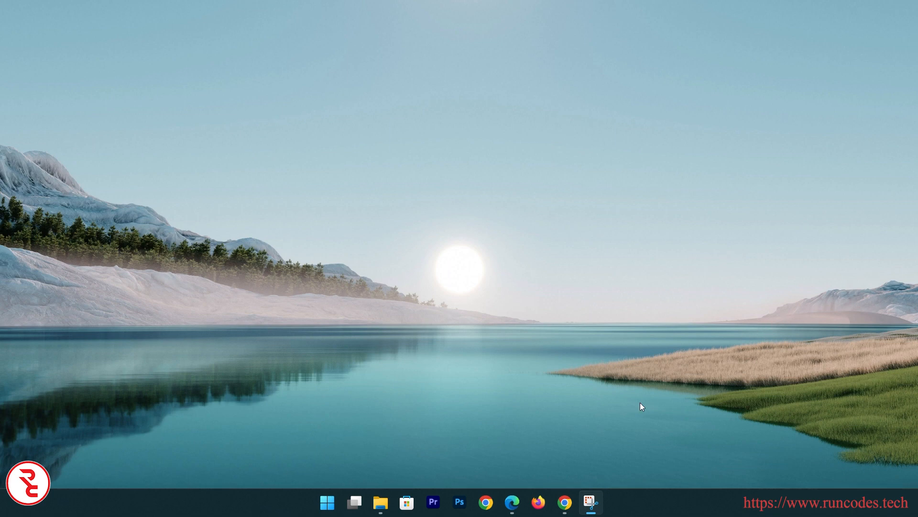
Search Google for mysql and open the Downloads section of mysql.com
{"action": "type", "text": "mysql"}
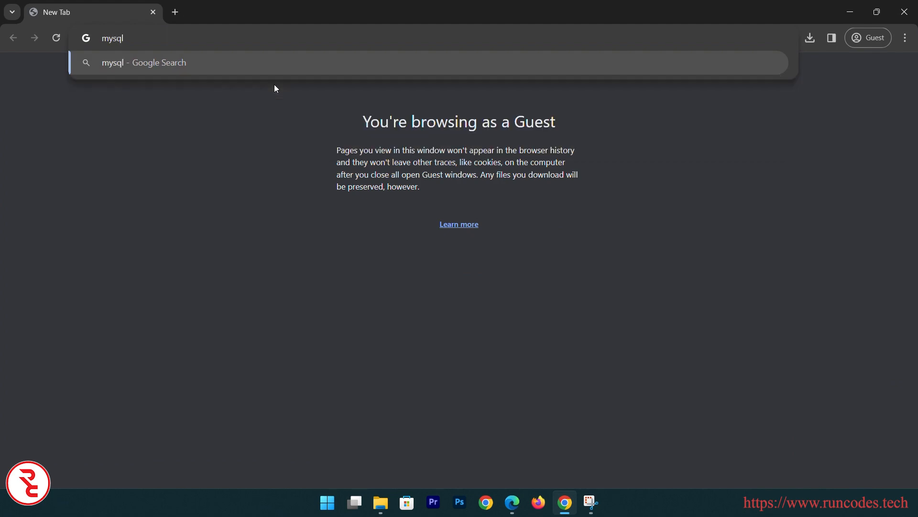
{"action": "key", "text": "Return"}
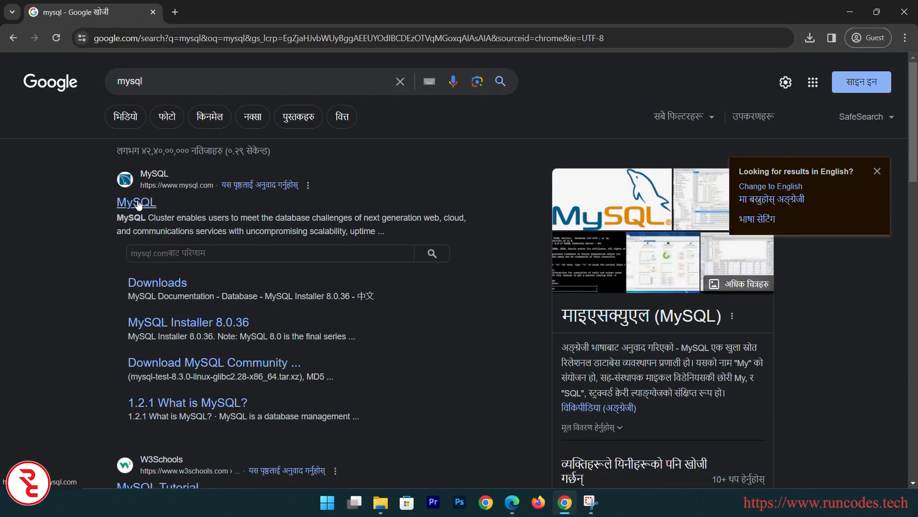
{"action": "left_click", "coordinate": [138, 204]}
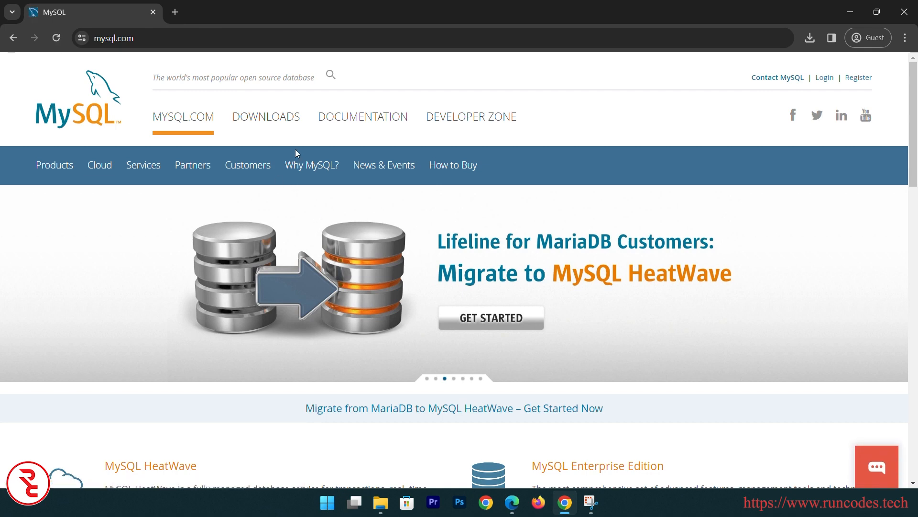
{"action": "left_click", "coordinate": [282, 118]}
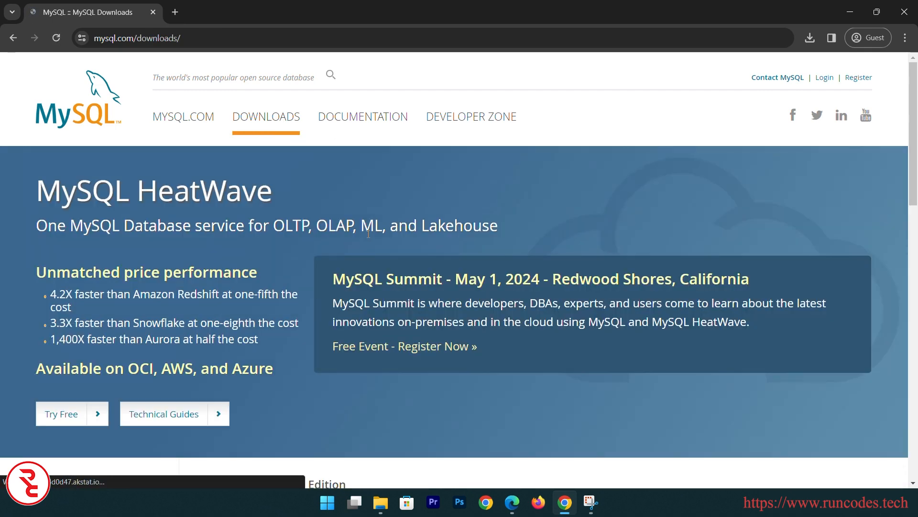
Scroll down the downloads page and open MySQL Community (GPL) Downloads
{"action": "scroll", "coordinate": [368, 233], "scroll_direction": "down", "scroll_amount": 5}
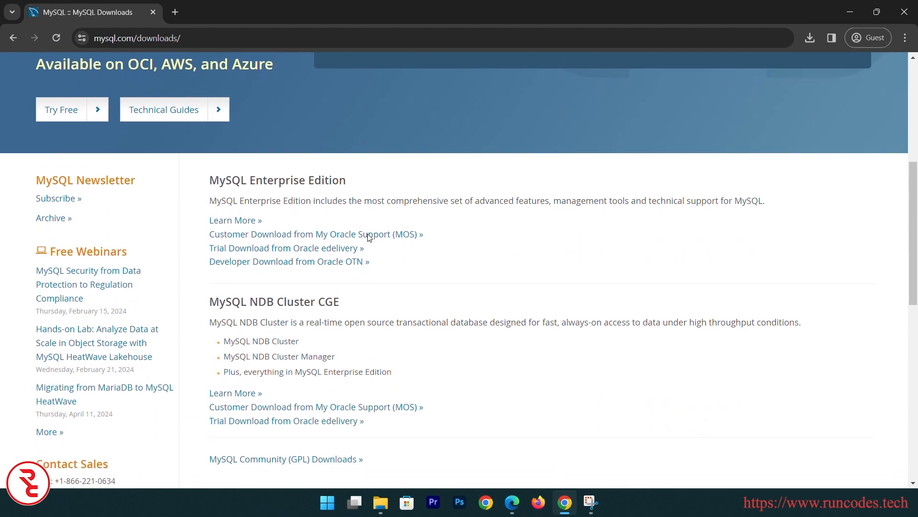
{"action": "scroll", "coordinate": [368, 237], "scroll_direction": "down", "scroll_amount": 3}
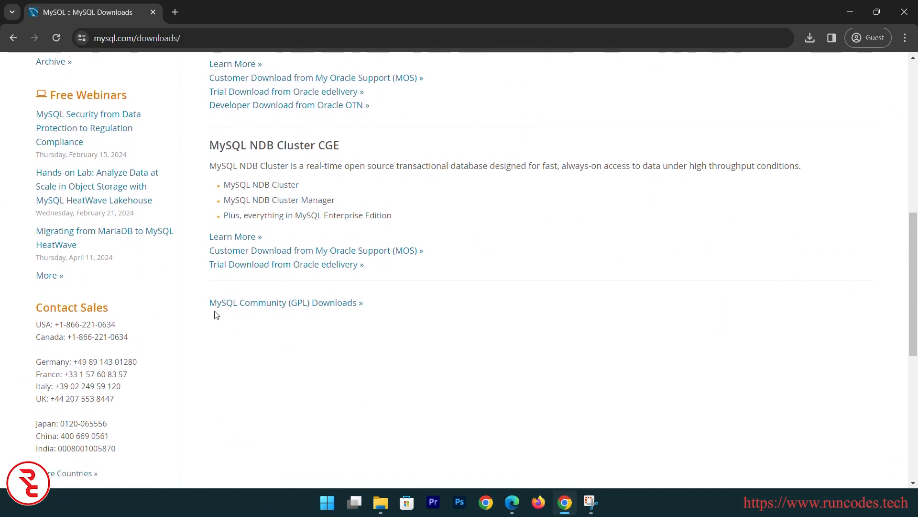
{"action": "scroll", "coordinate": [525, 195], "scroll_direction": "up", "scroll_amount": 5}
{"action": "scroll", "coordinate": [515, 165], "scroll_direction": "down", "scroll_amount": 2}
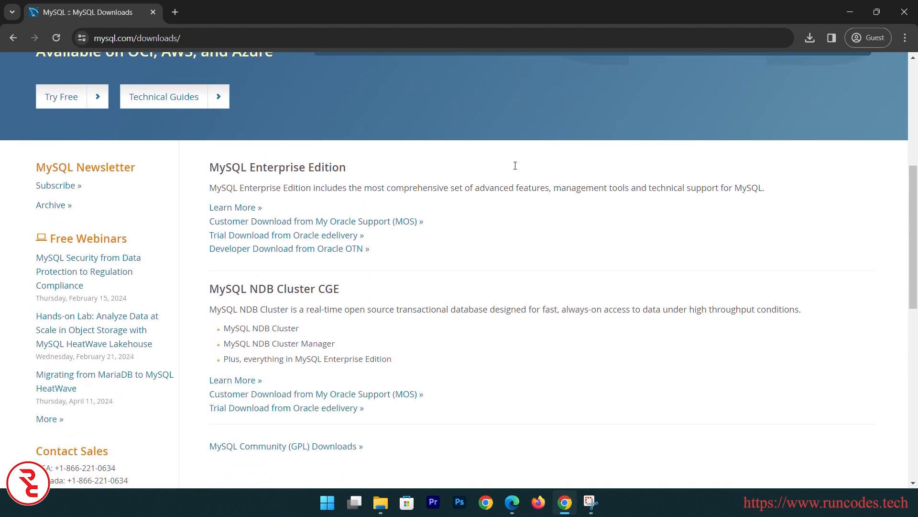
{"action": "scroll", "coordinate": [515, 166], "scroll_direction": "down", "scroll_amount": 3}
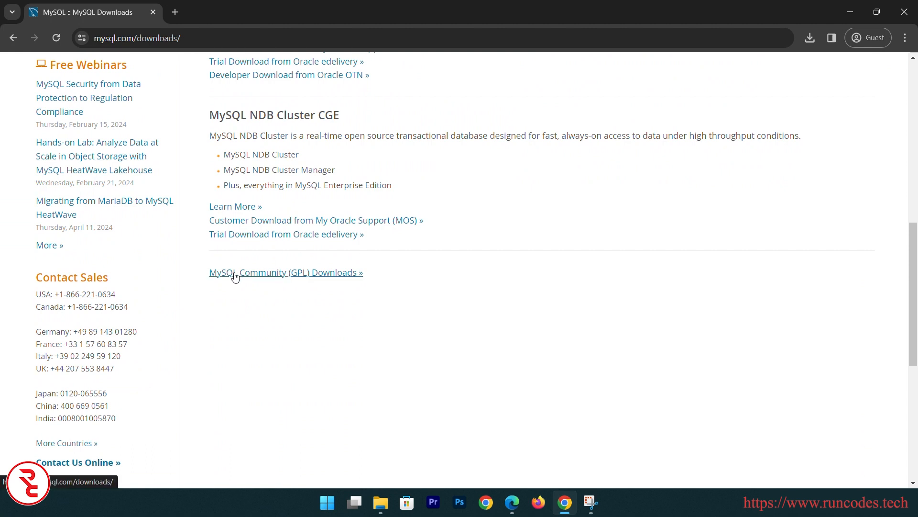
{"action": "left_click", "coordinate": [325, 277]}
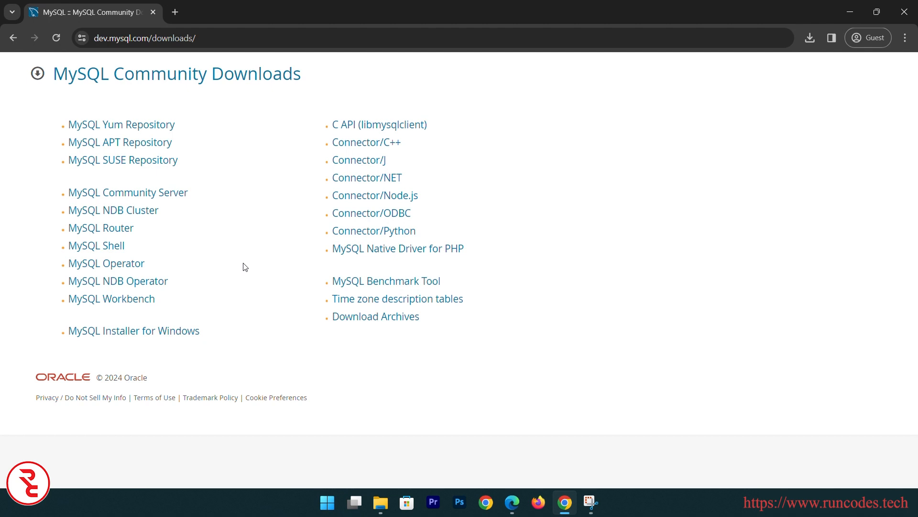
Open the MySQL Installer for Windows download page
{"action": "left_click", "coordinate": [178, 331]}
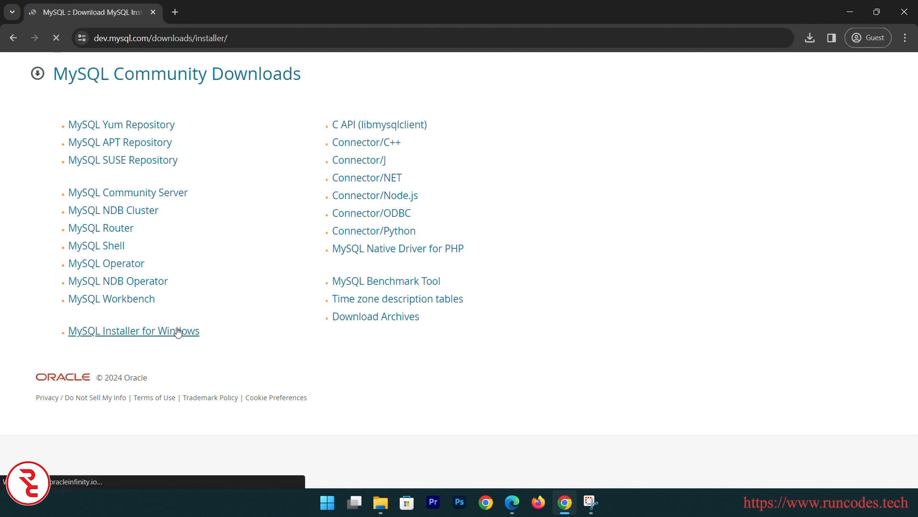
{"action": "key", "text": "alt+Left"}
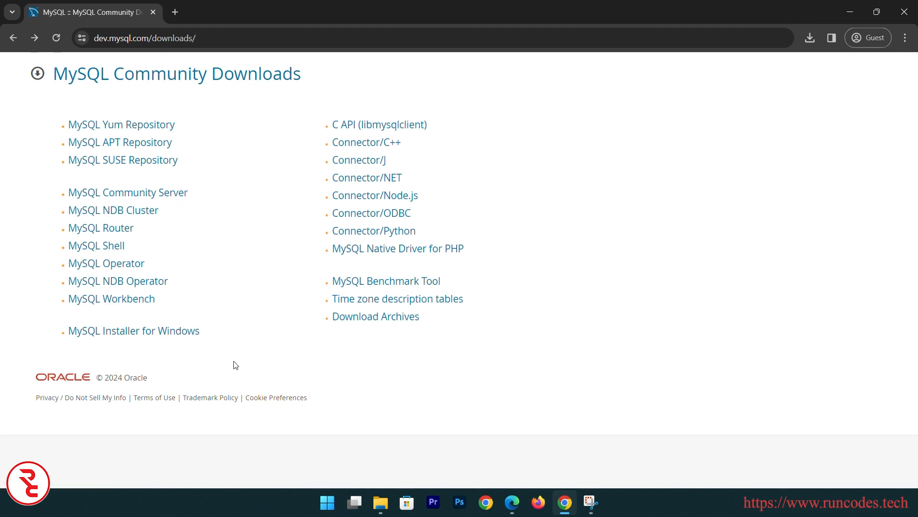
{"action": "left_click", "coordinate": [145, 334]}
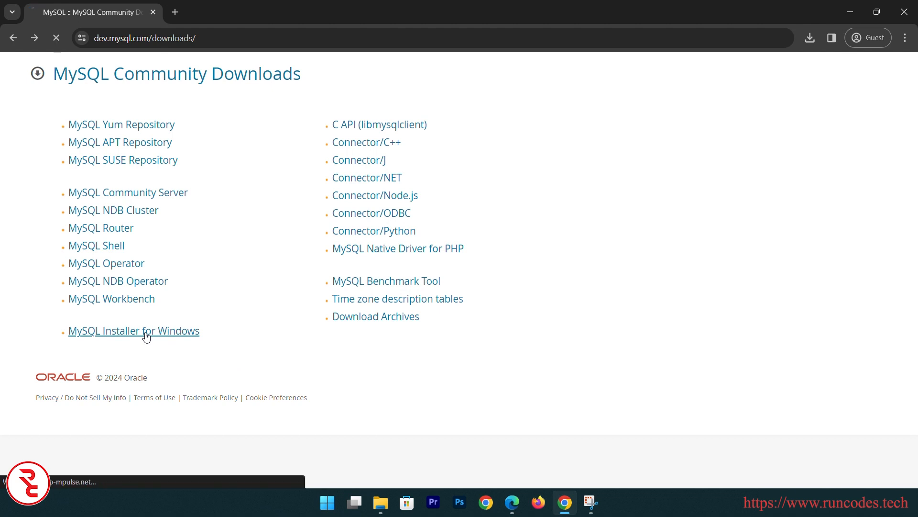
{"action": "scroll", "coordinate": [318, 312], "scroll_direction": "down", "scroll_amount": 2}
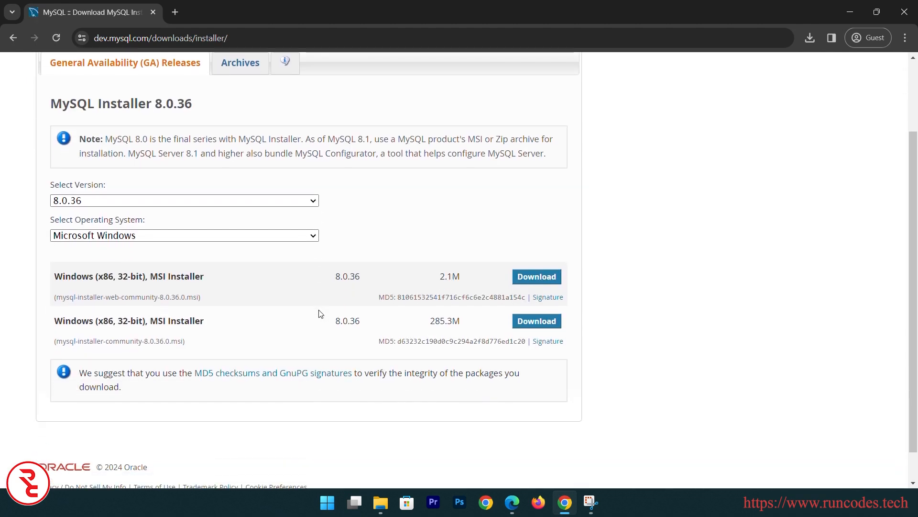
Keep version 8.0.36 and download the 285.3M full installer package
{"action": "left_click", "coordinate": [279, 204]}
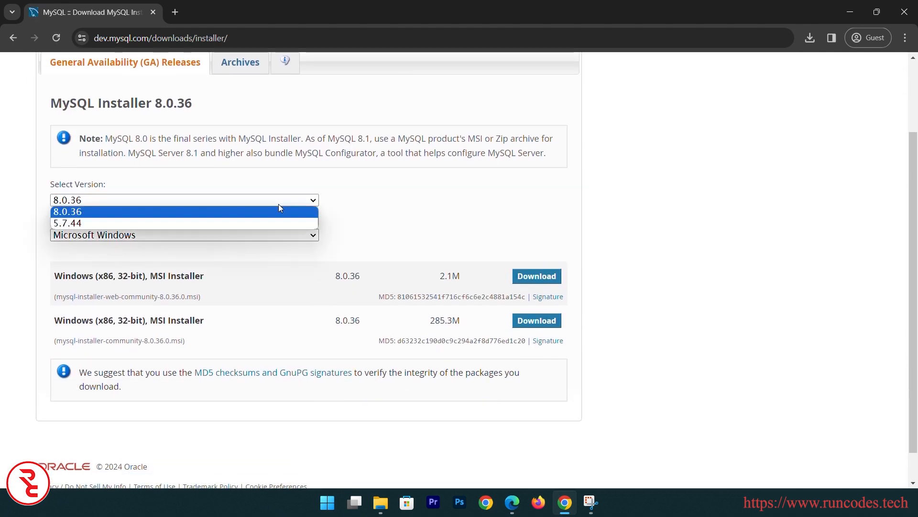
{"action": "left_click", "coordinate": [278, 204]}
{"action": "left_click", "coordinate": [278, 205]}
{"action": "left_click", "coordinate": [278, 205]}
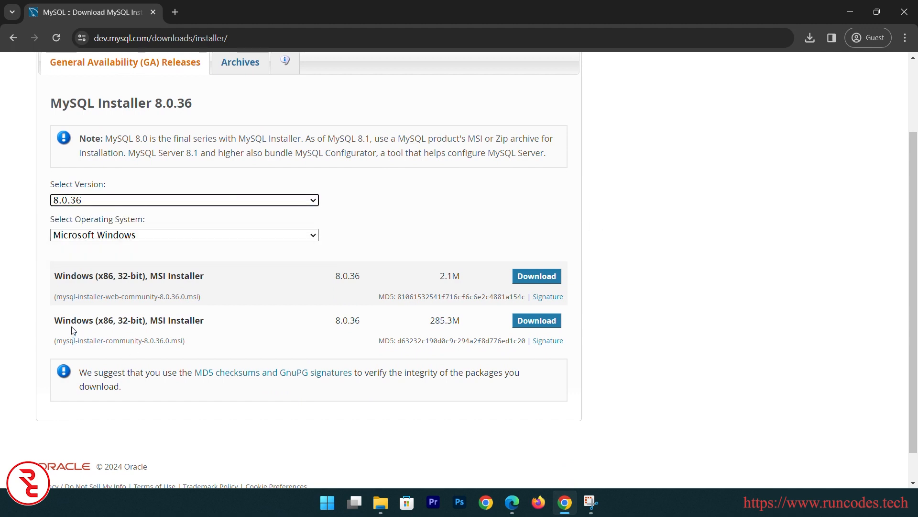
{"action": "left_click_drag", "start_coordinate": [99, 321], "coordinate": [227, 329]}
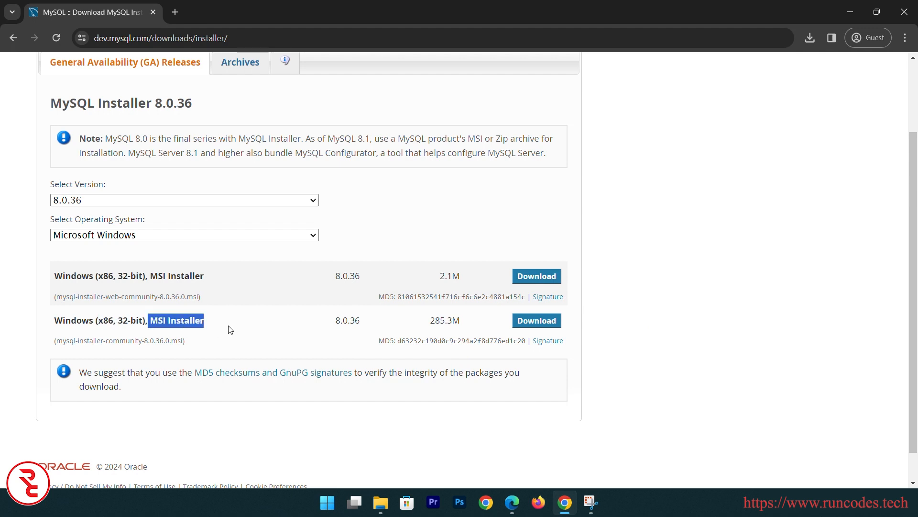
{"action": "left_click_drag", "start_coordinate": [70, 340], "coordinate": [159, 340]}
{"action": "left_click", "coordinate": [537, 320]}
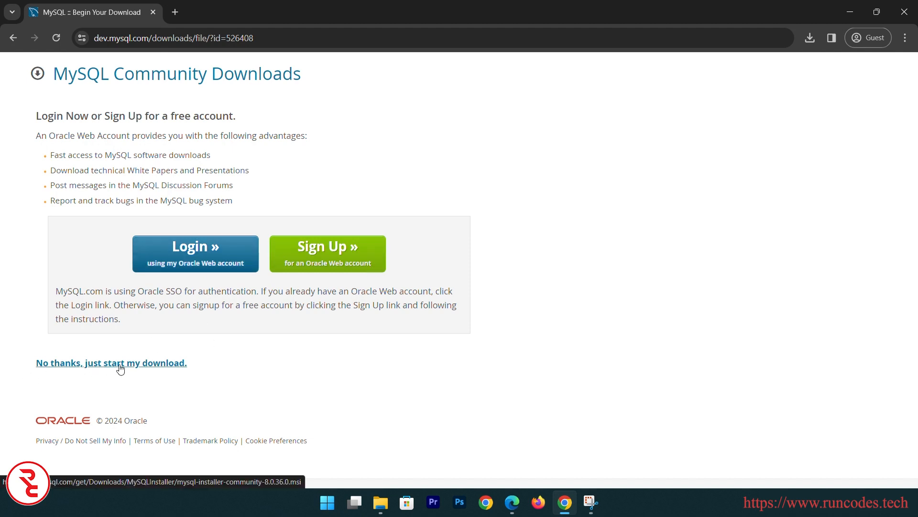
Skip sign-in, save mysql-installer-community-8.0.36.0.msi to Downloads, and launch it
{"action": "left_click", "coordinate": [139, 365]}
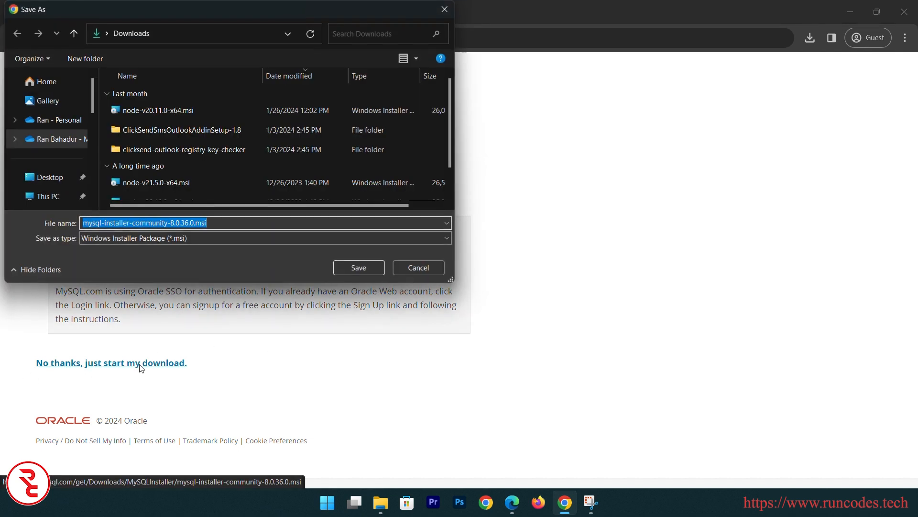
{"action": "left_click", "coordinate": [363, 268]}
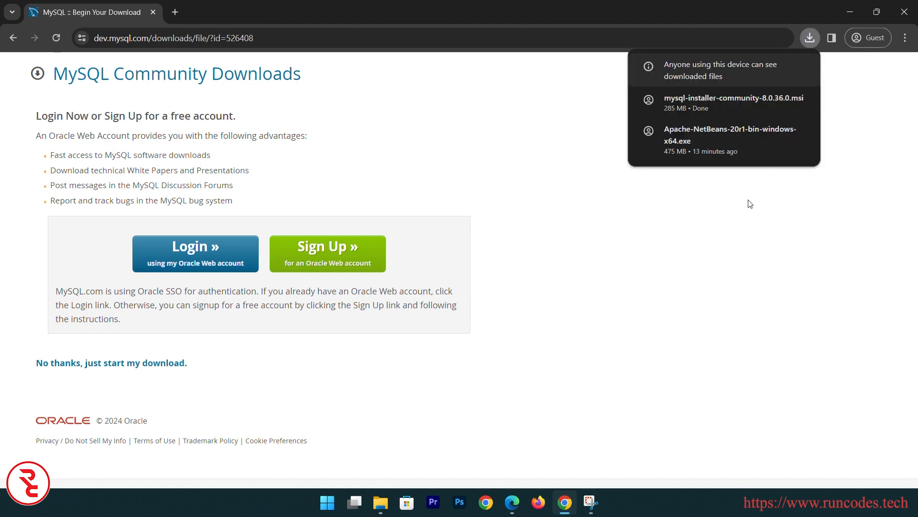
{"action": "mouse_move", "coordinate": [731, 102]}
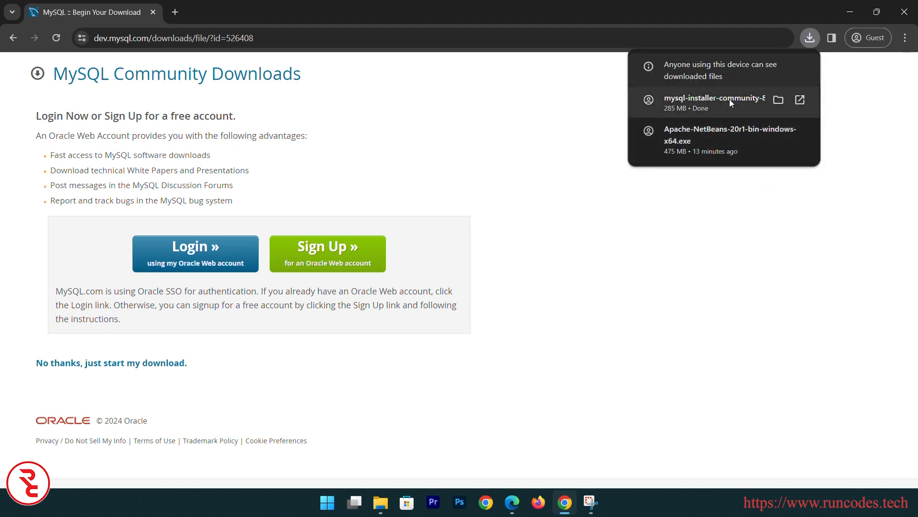
{"action": "left_click", "coordinate": [760, 104]}
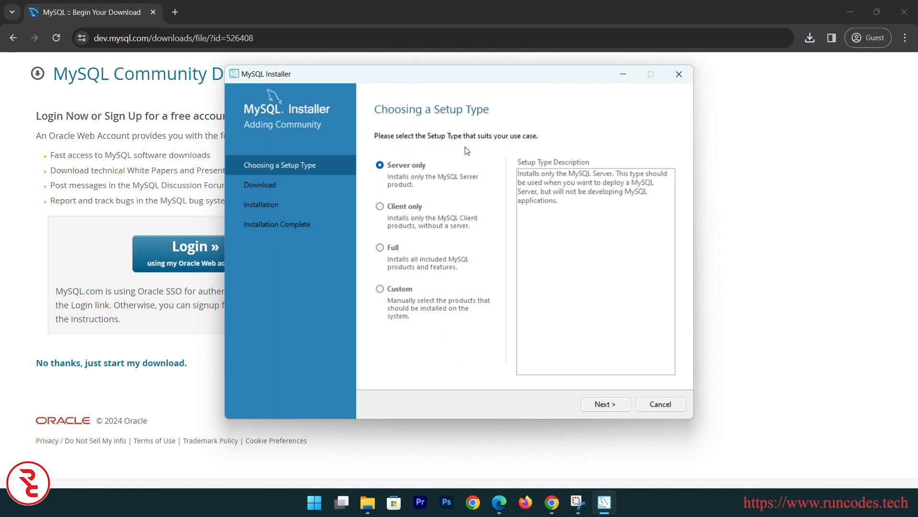
Choose the Full setup type and continue to the list of products to install
{"action": "left_click", "coordinate": [386, 248]}
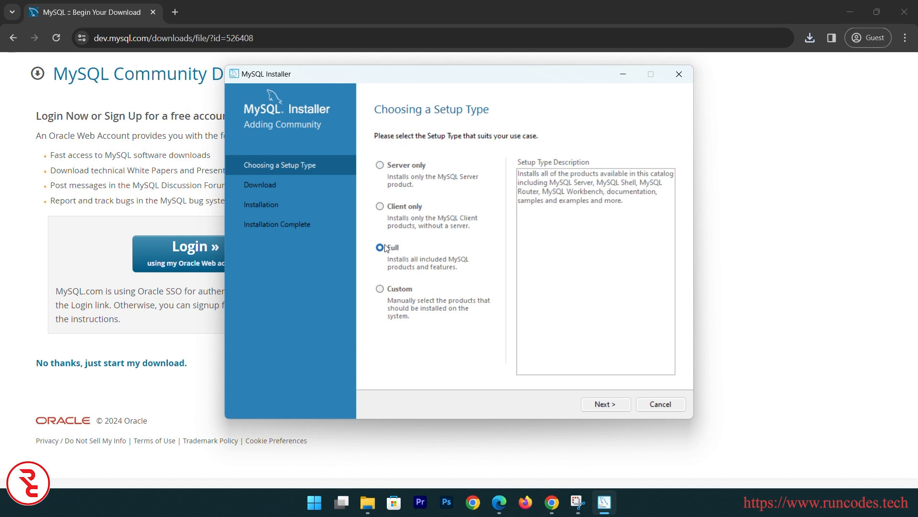
{"action": "left_click", "coordinate": [606, 405]}
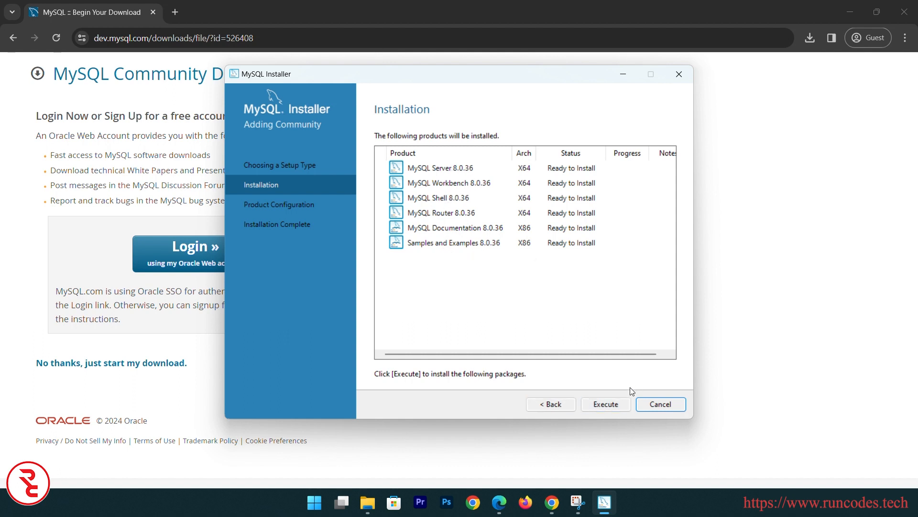
Install all six 8.0.36 products and continue to Product Configuration
{"action": "left_click", "coordinate": [613, 405]}
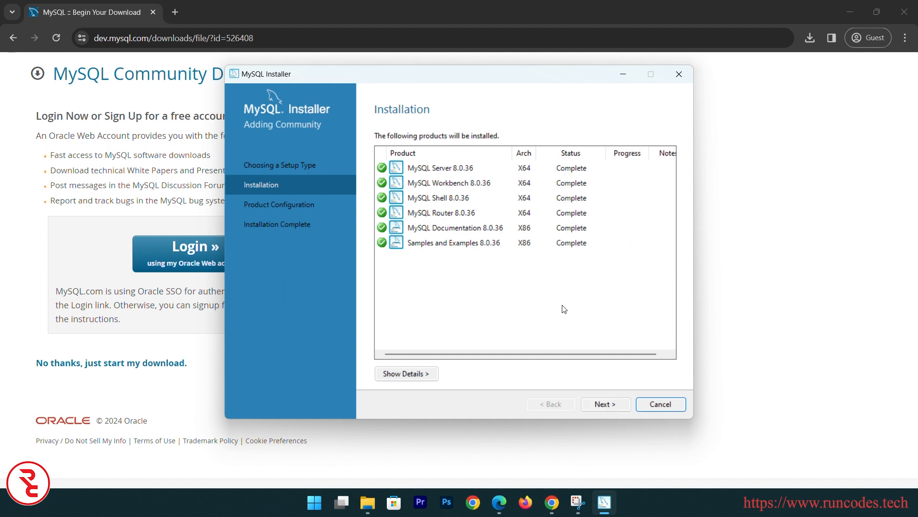
{"action": "left_click", "coordinate": [607, 404]}
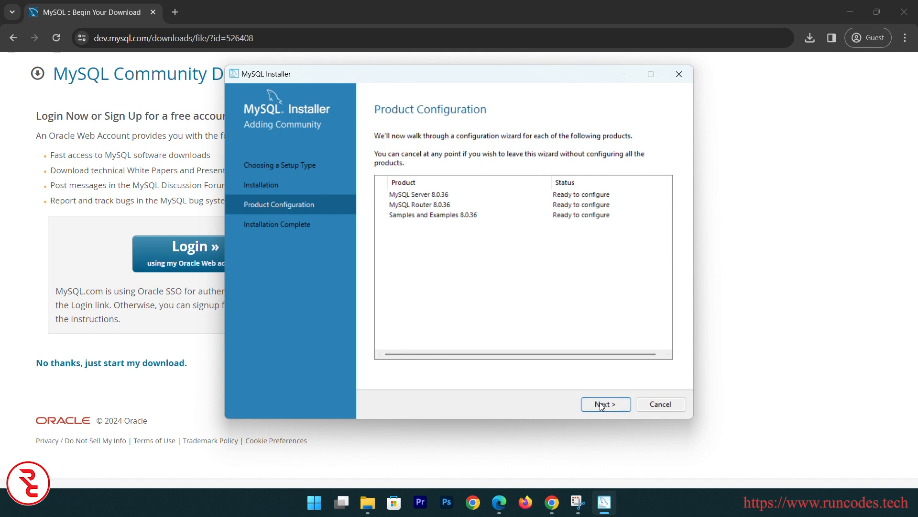
Keep Development Computer as the server type and accept the default networking settings
{"action": "left_click", "coordinate": [603, 404]}
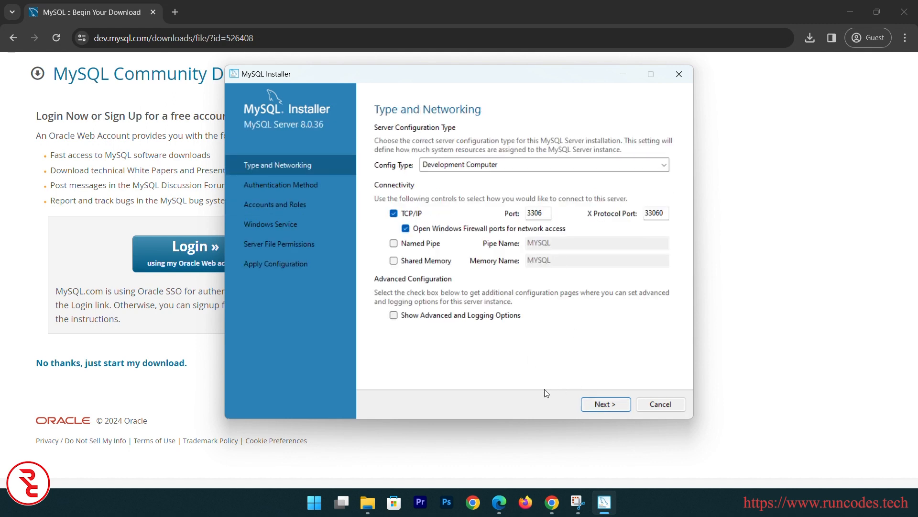
{"action": "left_click", "coordinate": [511, 172]}
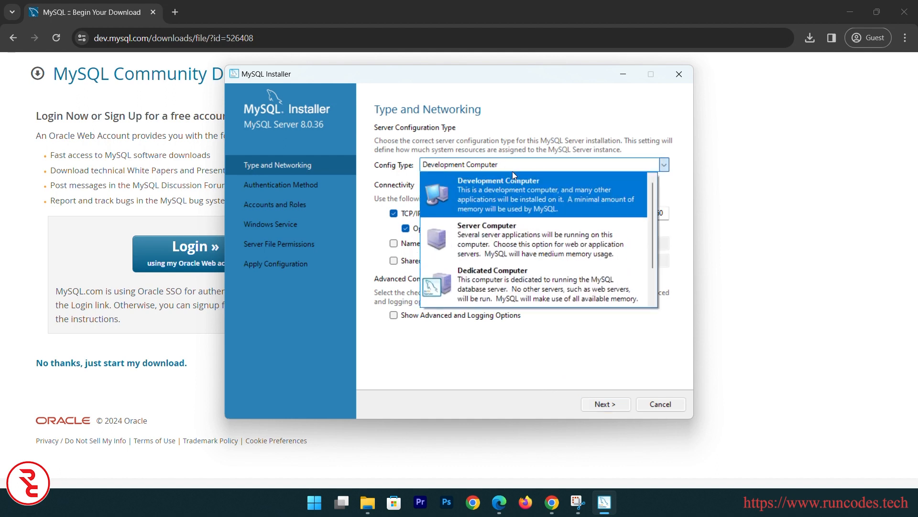
{"action": "left_click", "coordinate": [549, 165]}
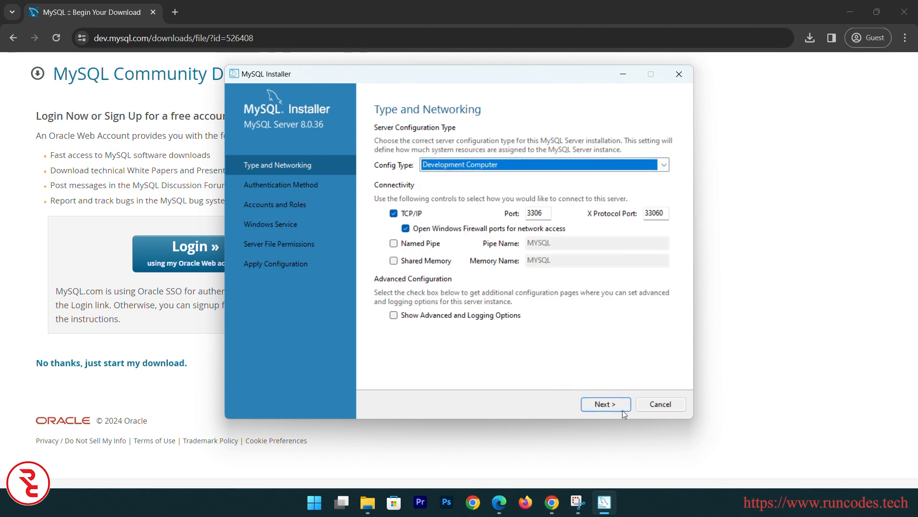
{"action": "left_click", "coordinate": [604, 405]}
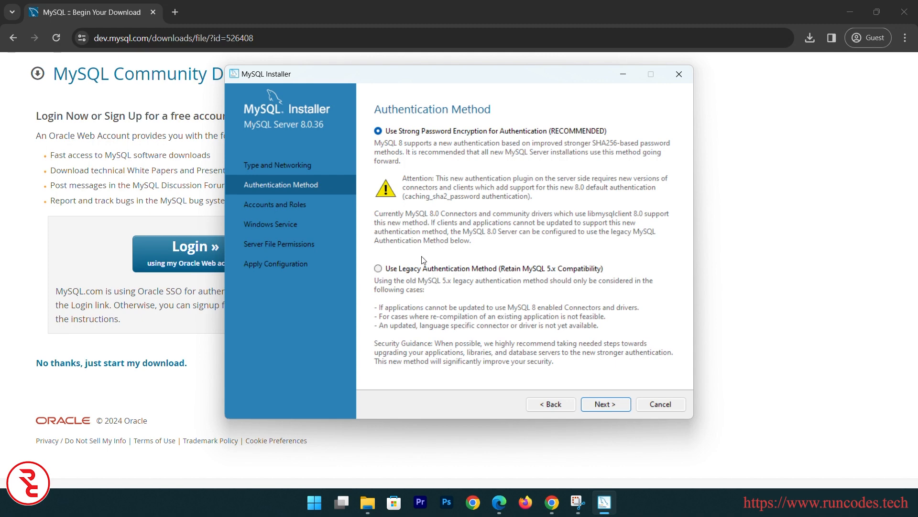
Choose legacy authentication and set and confirm the root account password
{"action": "left_click", "coordinate": [404, 270]}
{"action": "left_click", "coordinate": [601, 404]}
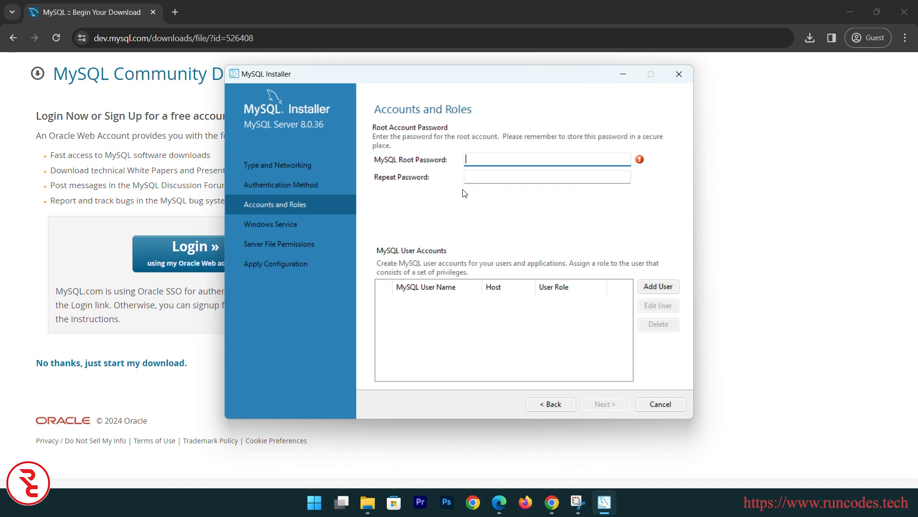
{"action": "key", "text": "Tab"}
{"action": "type", "text": "••"}
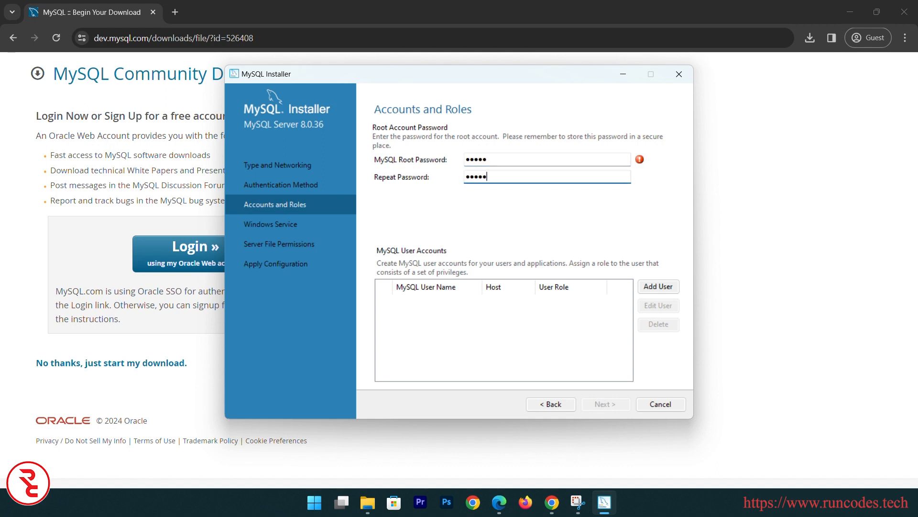
Run the service under the Standard System Account and apply the server configuration
{"action": "left_click", "coordinate": [598, 404]}
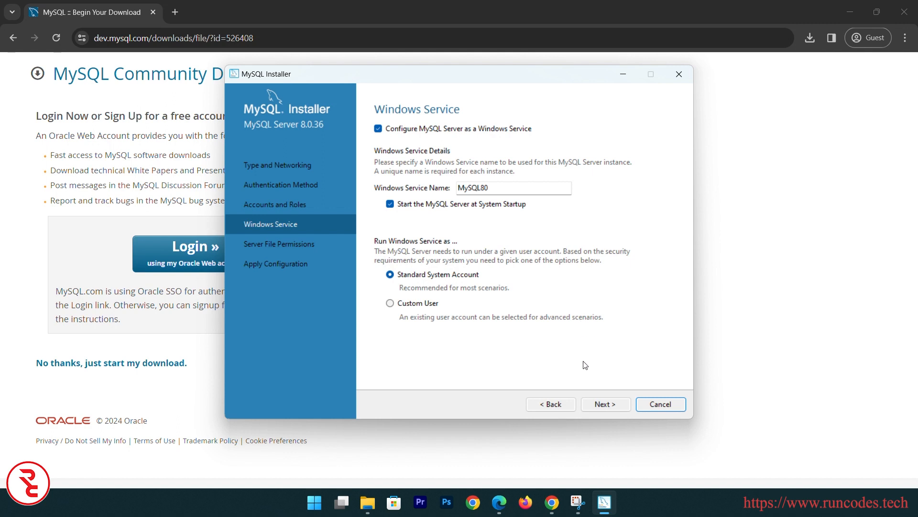
{"action": "left_click", "coordinate": [390, 304]}
{"action": "left_click", "coordinate": [391, 274]}
{"action": "left_click", "coordinate": [607, 404]}
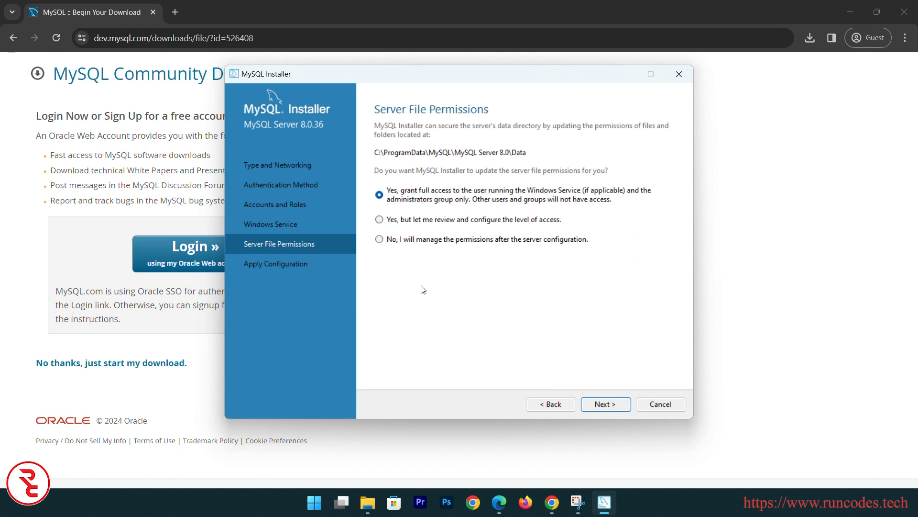
{"action": "left_click", "coordinate": [593, 402]}
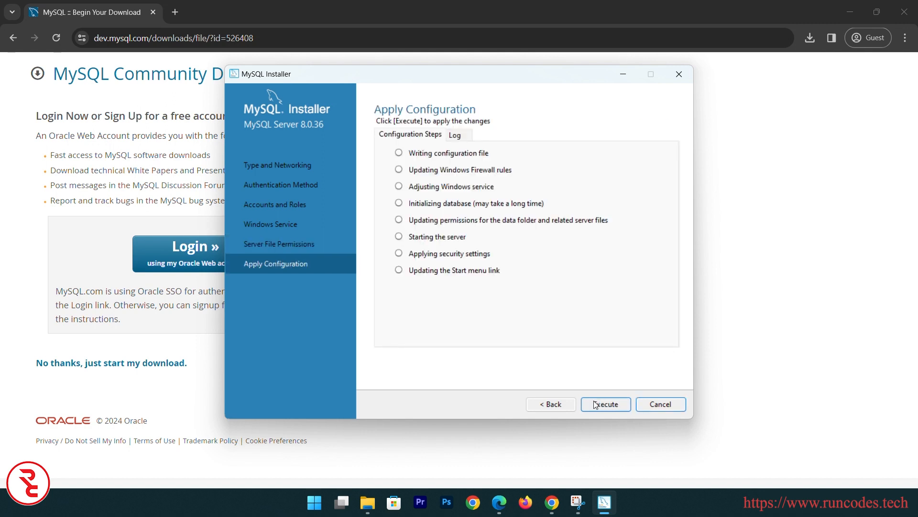
{"action": "left_click", "coordinate": [604, 404]}
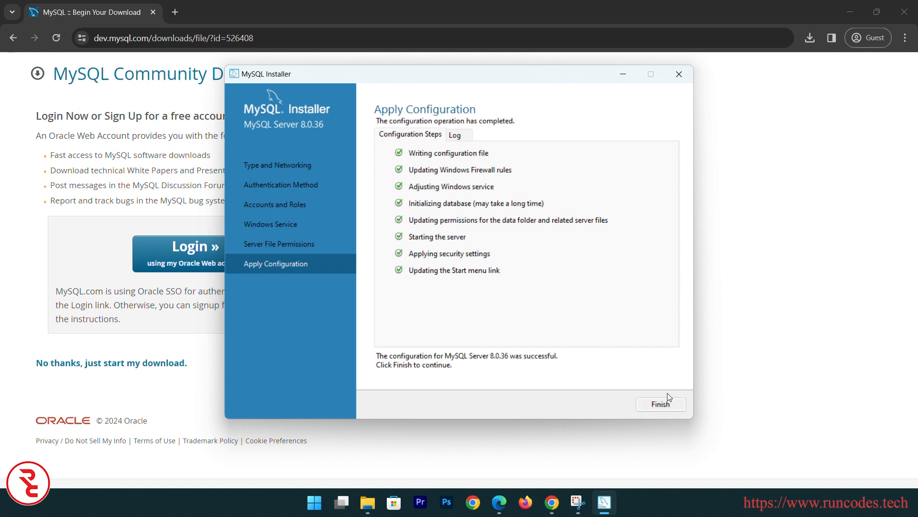
{"action": "left_click", "coordinate": [663, 403]}
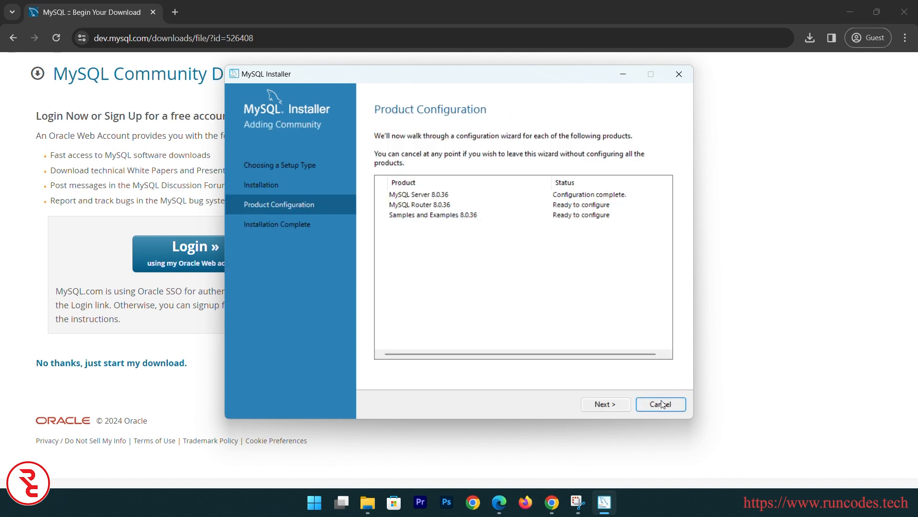
Finish MySQL Router configuration without bootstrapping it
{"action": "left_click", "coordinate": [613, 404]}
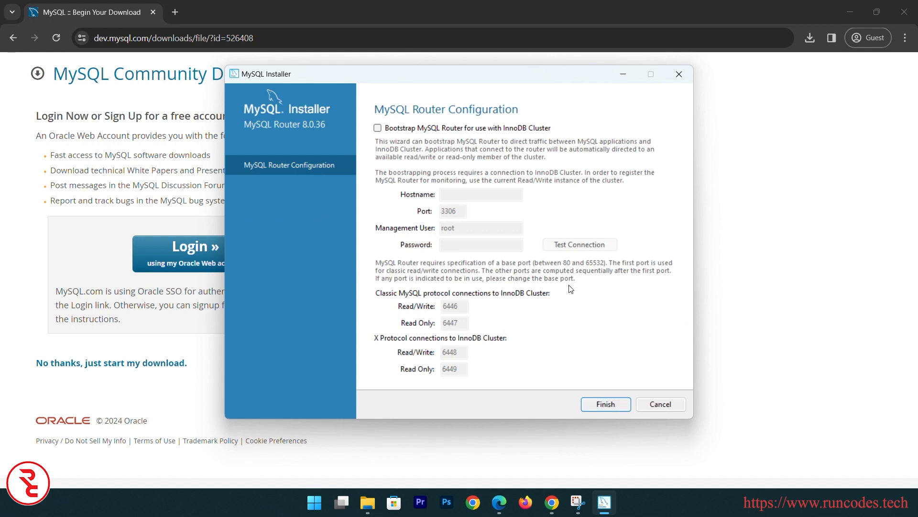
{"action": "left_click", "coordinate": [580, 250]}
{"action": "left_click", "coordinate": [594, 405]}
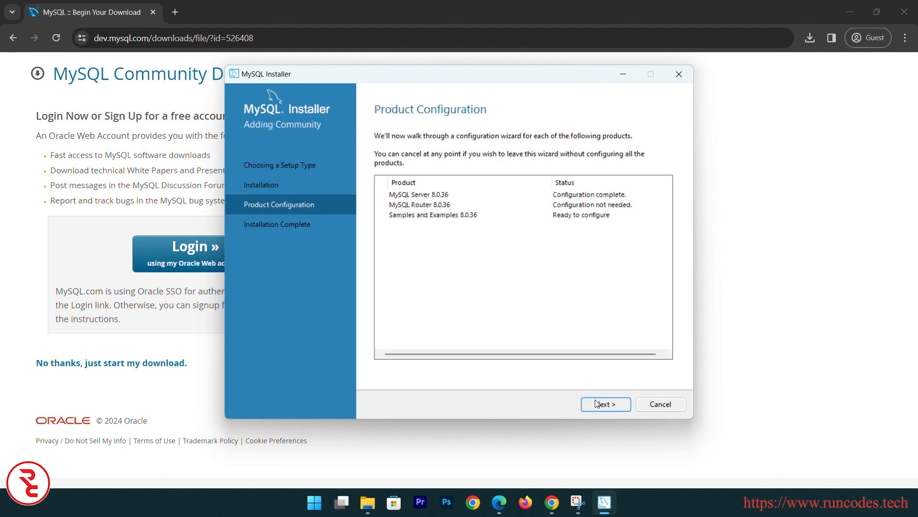
Check the root connection with its password and apply the Samples and Examples configuration
{"action": "left_click", "coordinate": [626, 406]}
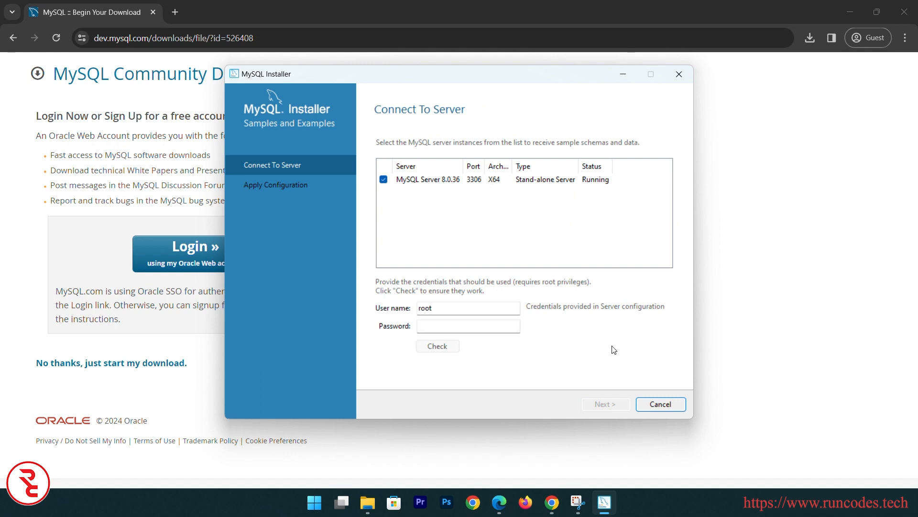
{"action": "left_click", "coordinate": [467, 326]}
{"action": "type", "text": "12345"}
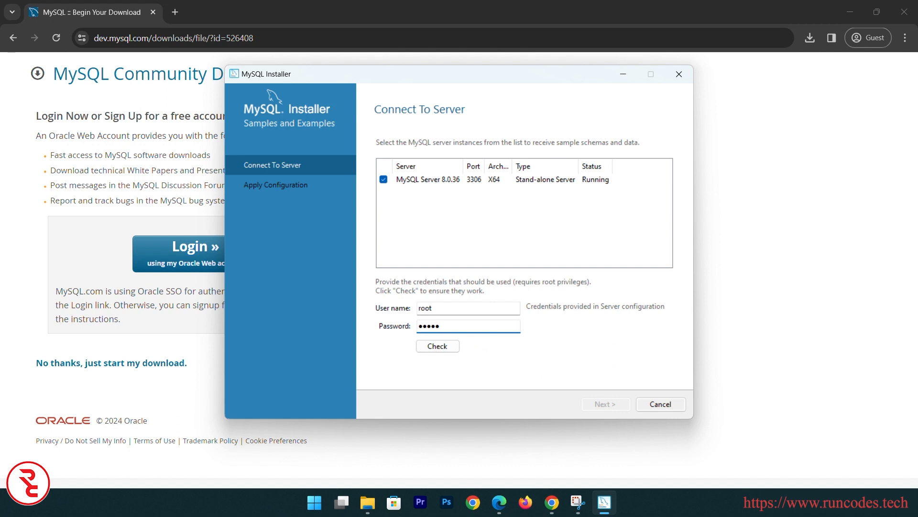
{"action": "left_click", "coordinate": [441, 347]}
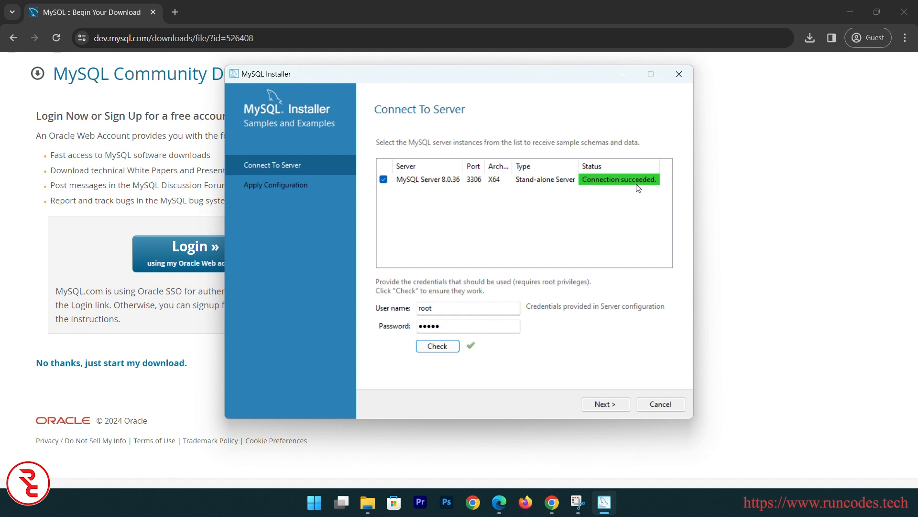
{"action": "left_click", "coordinate": [606, 405]}
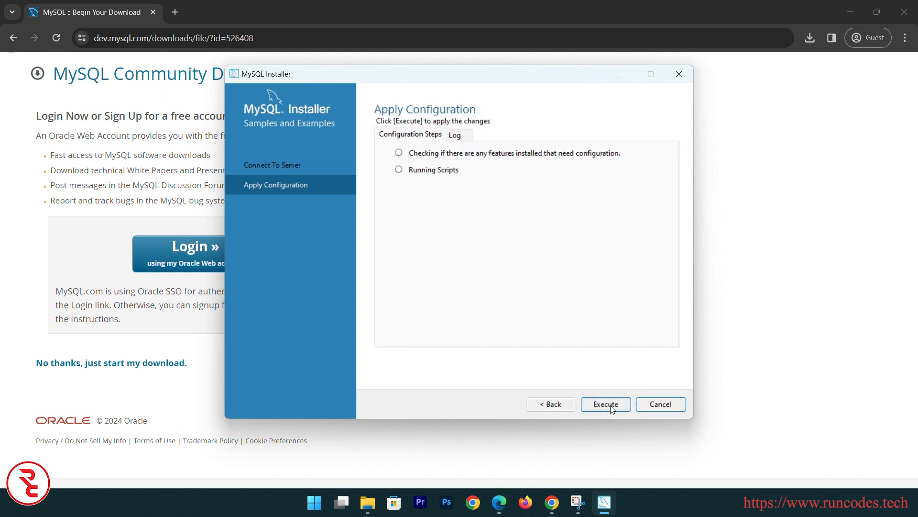
{"action": "left_click", "coordinate": [606, 405]}
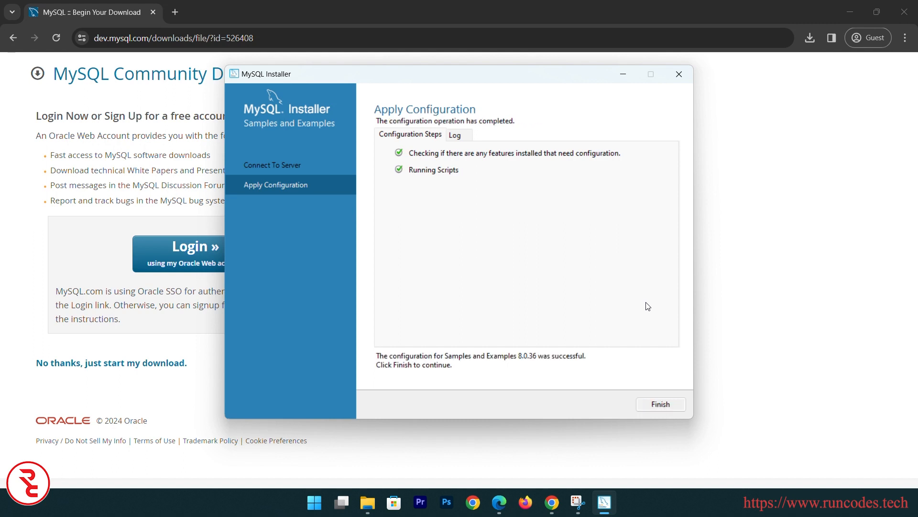
{"action": "left_click", "coordinate": [665, 406]}
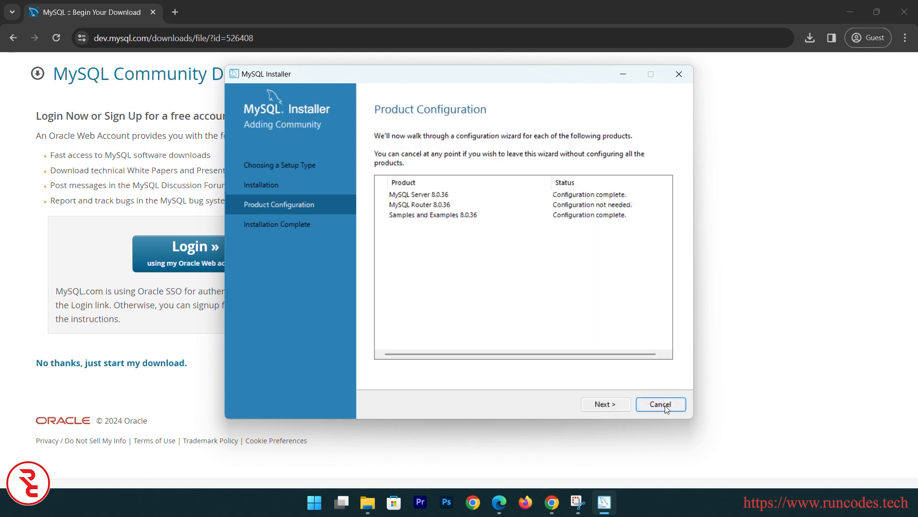
Finish the installer with MySQL Shell unchecked from starting, then minimize the browser
{"action": "left_click", "coordinate": [617, 406]}
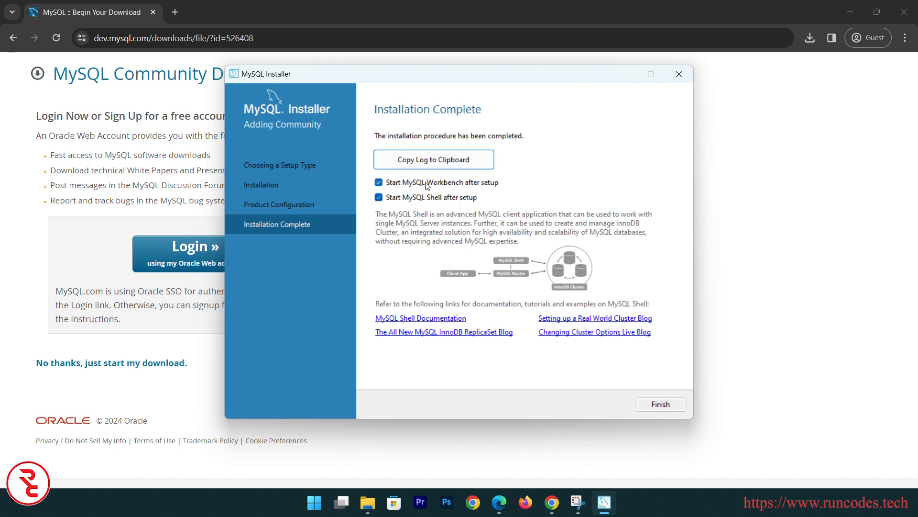
{"action": "left_click", "coordinate": [378, 197]}
{"action": "left_click", "coordinate": [648, 405]}
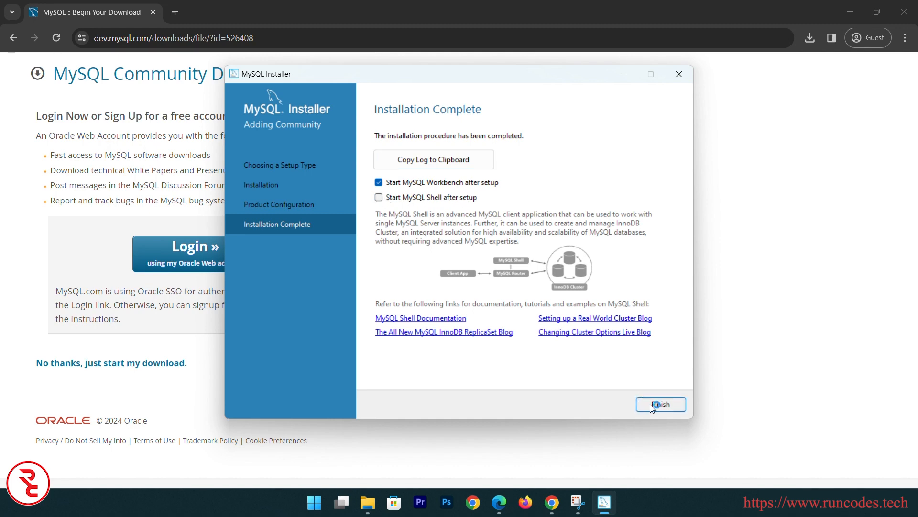
{"action": "left_click", "coordinate": [849, 10]}
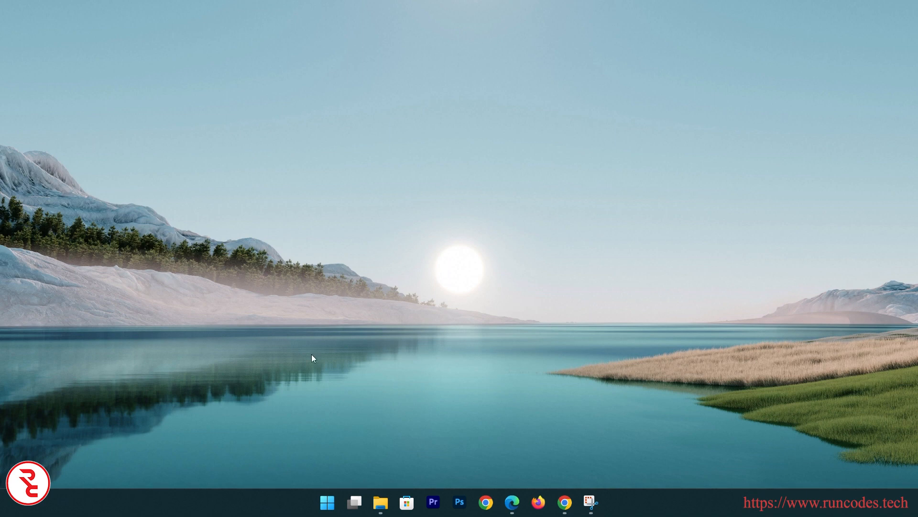
Launch MySQL Workbench 8.0 CE by searching 'mys' in the Start menu
{"action": "left_click", "coordinate": [327, 493]}
{"action": "type", "text": "mysq"}
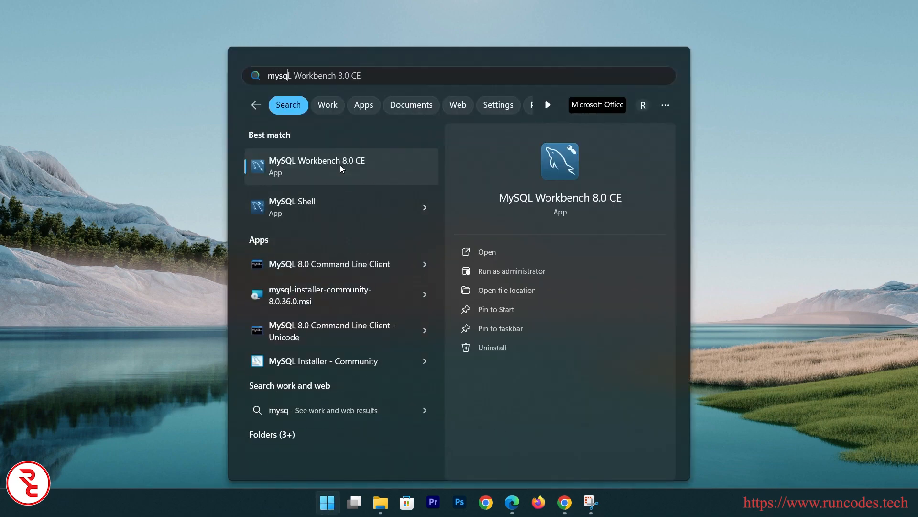
{"action": "left_click", "coordinate": [340, 164]}
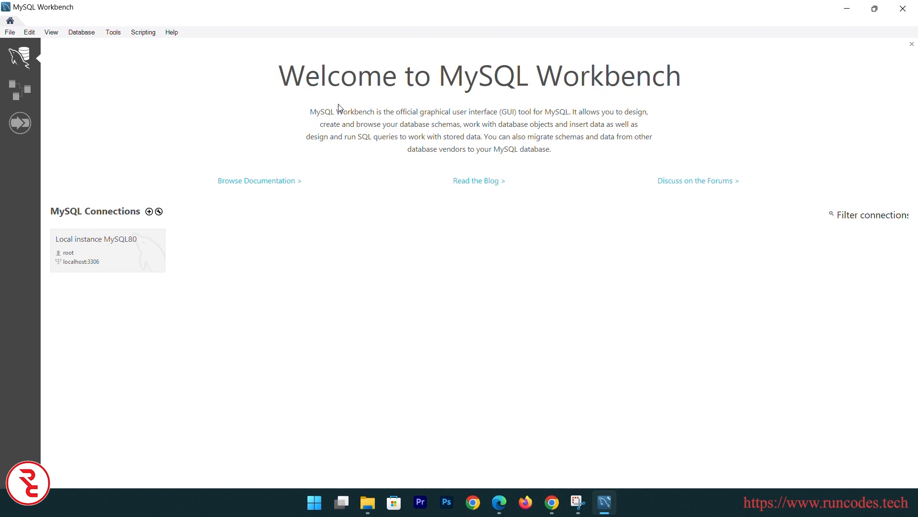
{"action": "key", "text": "super+e"}
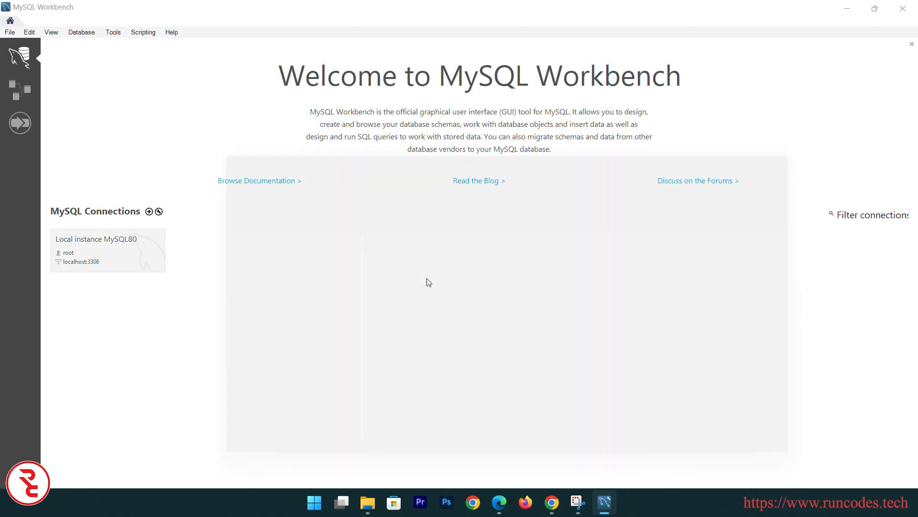
Browse to C:\Program Files\MySQL\MySQL Workbench 8.0 and select MySQLWorkbench.exe
{"action": "scroll", "coordinate": [276, 374], "scroll_direction": "down", "scroll_amount": 3}
{"action": "left_click", "coordinate": [242, 416]}
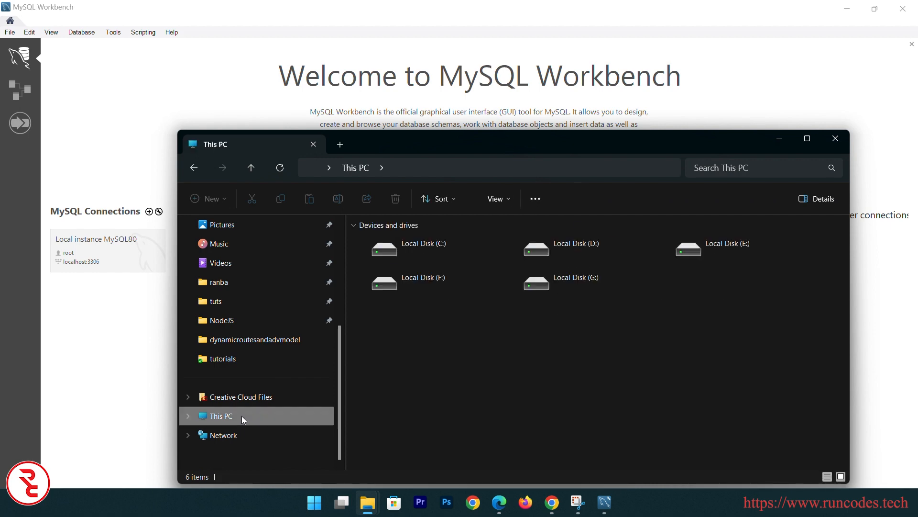
{"action": "double_click", "coordinate": [454, 260]}
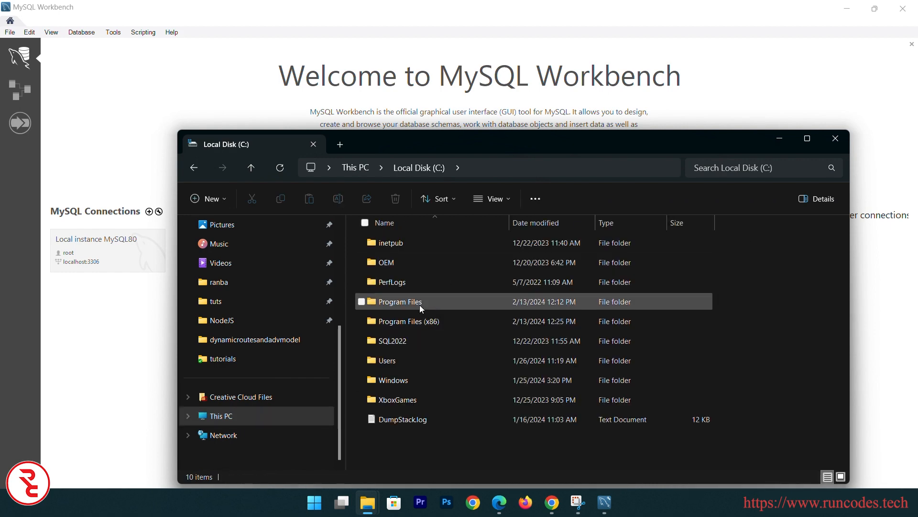
{"action": "double_click", "coordinate": [420, 303]}
{"action": "scroll", "coordinate": [417, 366], "scroll_direction": "down", "scroll_amount": 3}
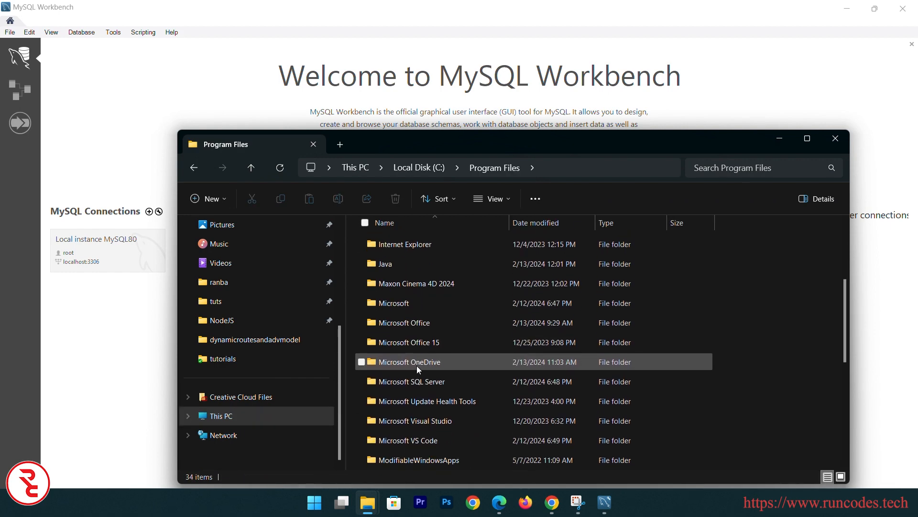
{"action": "scroll", "coordinate": [417, 366], "scroll_direction": "down", "scroll_amount": 3}
{"action": "left_click", "coordinate": [397, 405]}
{"action": "double_click", "coordinate": [397, 404]}
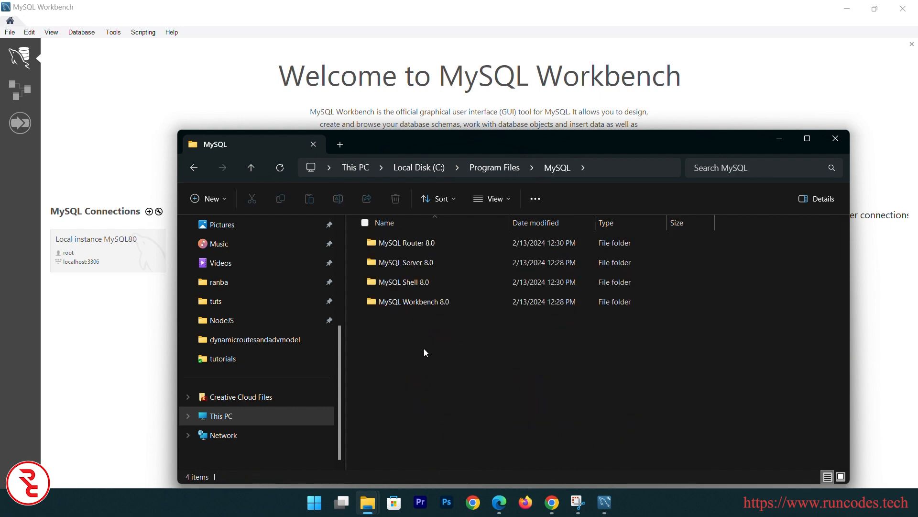
{"action": "double_click", "coordinate": [455, 294]}
{"action": "scroll", "coordinate": [455, 297], "scroll_direction": "down", "scroll_amount": 3}
{"action": "scroll", "coordinate": [455, 297], "scroll_direction": "down", "scroll_amount": 10}
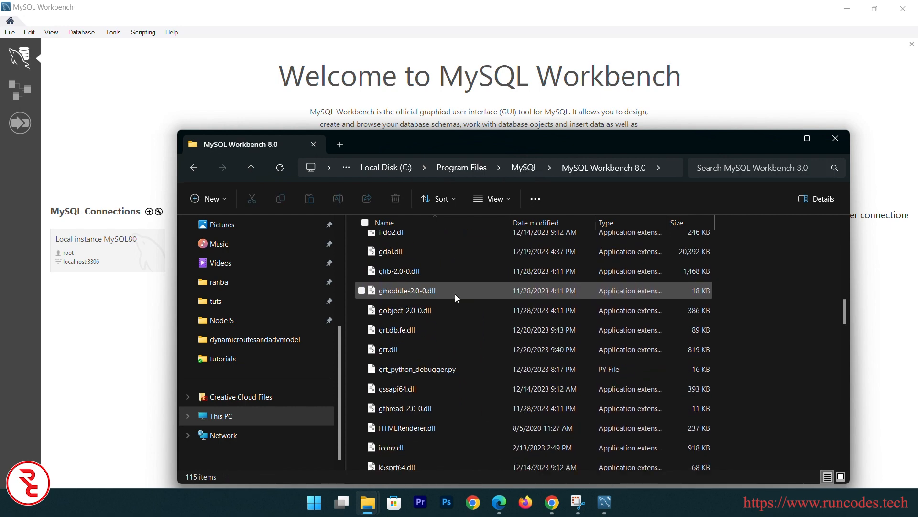
{"action": "scroll", "coordinate": [455, 293], "scroll_direction": "down", "scroll_amount": 6}
{"action": "scroll", "coordinate": [455, 294], "scroll_direction": "down", "scroll_amount": 4}
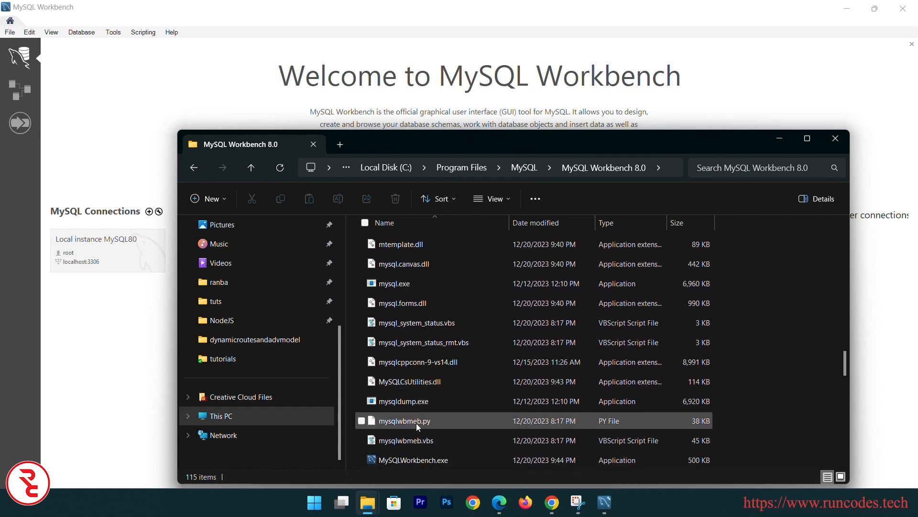
{"action": "scroll", "coordinate": [416, 422], "scroll_direction": "down", "scroll_amount": 1}
{"action": "left_click", "coordinate": [423, 416]}
Set MySQLWorkbench.exe to override high DPI scaling by Application, then close Explorer
{"action": "right_click", "coordinate": [433, 416]}
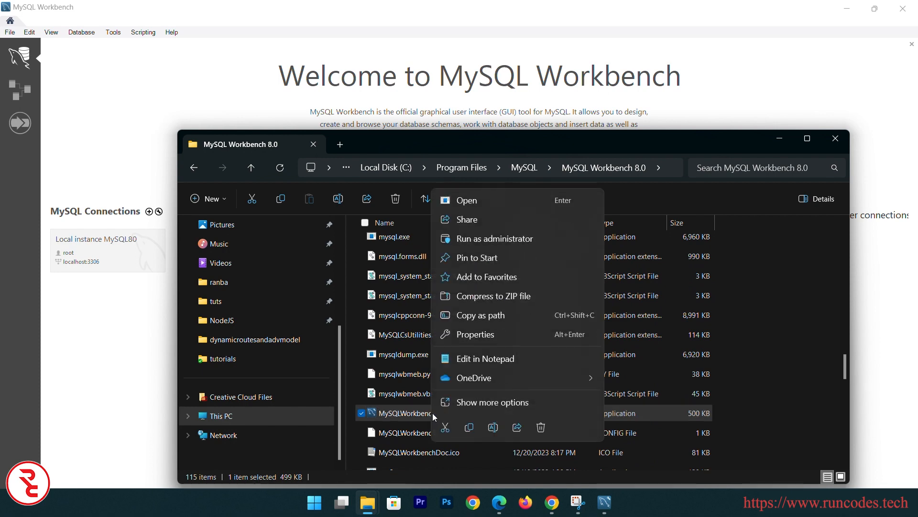
{"action": "left_click", "coordinate": [465, 334]}
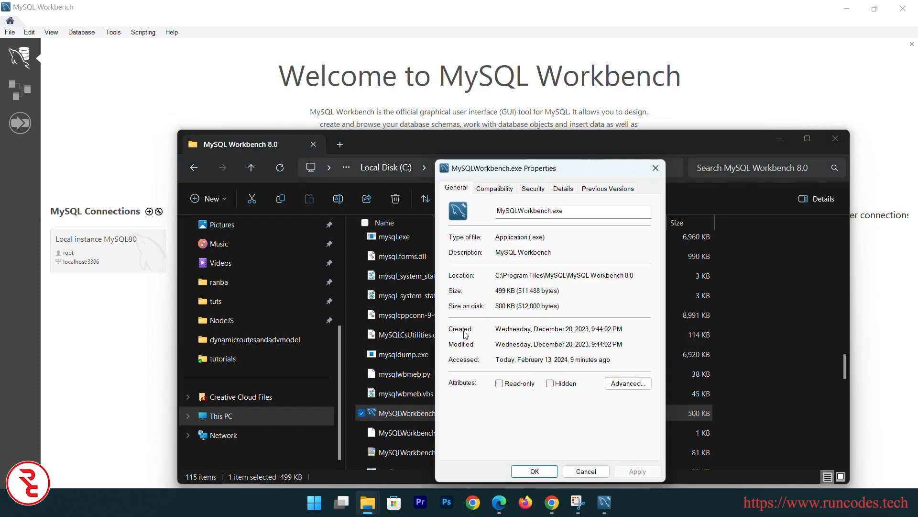
{"action": "left_click", "coordinate": [502, 189]}
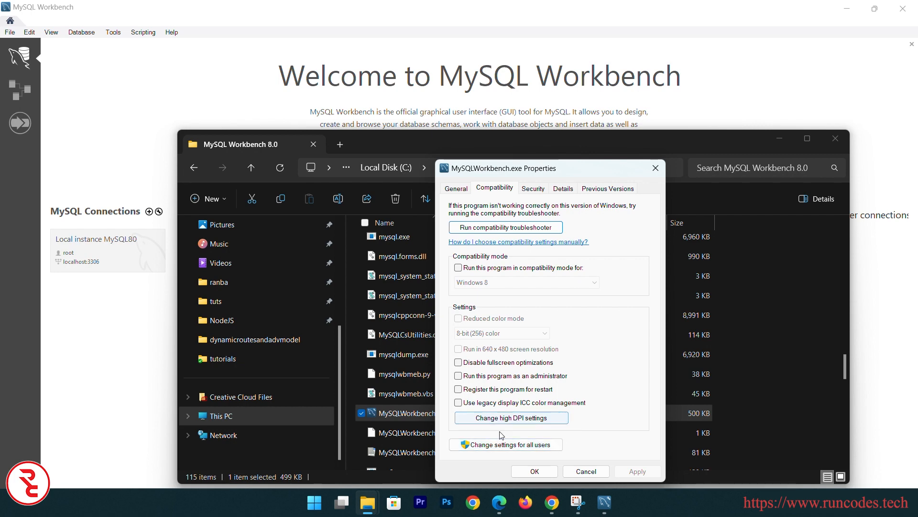
{"action": "left_click", "coordinate": [539, 419]}
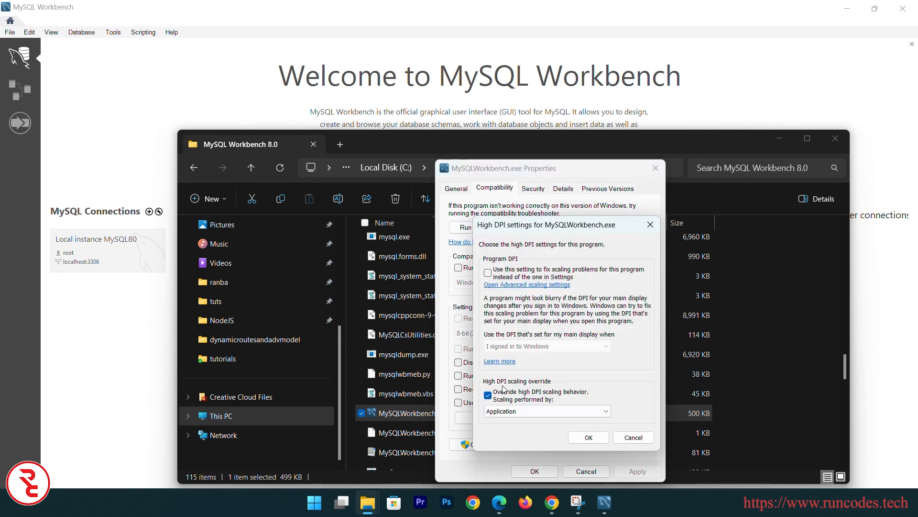
{"action": "left_click", "coordinate": [490, 395]}
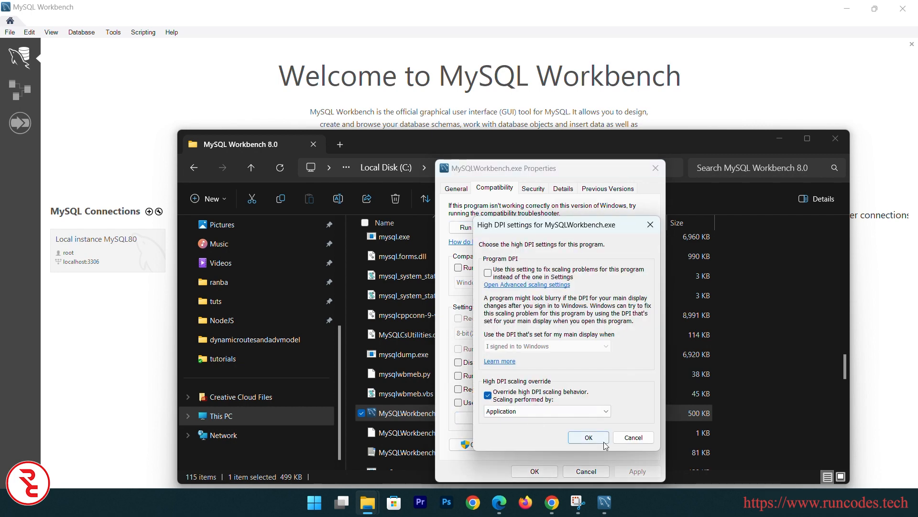
{"action": "left_click", "coordinate": [588, 438]}
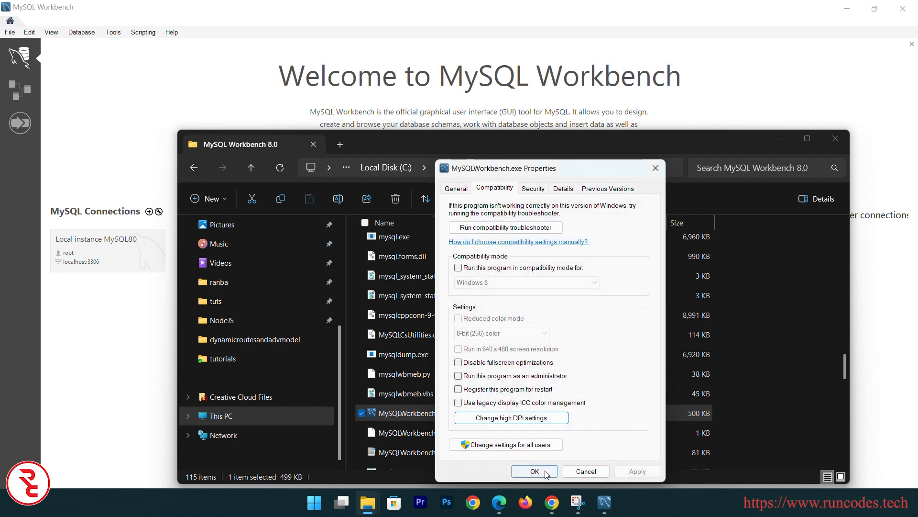
{"action": "left_click", "coordinate": [534, 471]}
{"action": "left_click", "coordinate": [835, 138]}
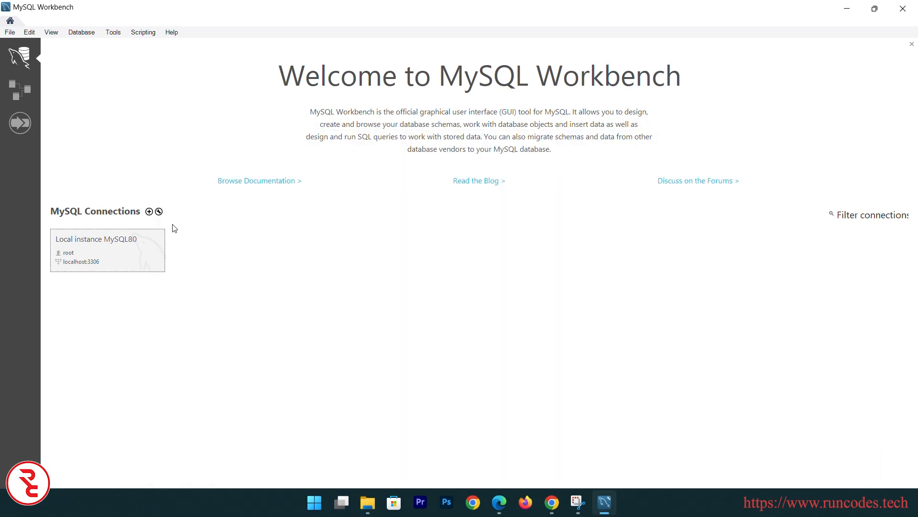
Connect to Local instance MySQL80 with the root password and focus the Query 1 editor
{"action": "left_click", "coordinate": [94, 258]}
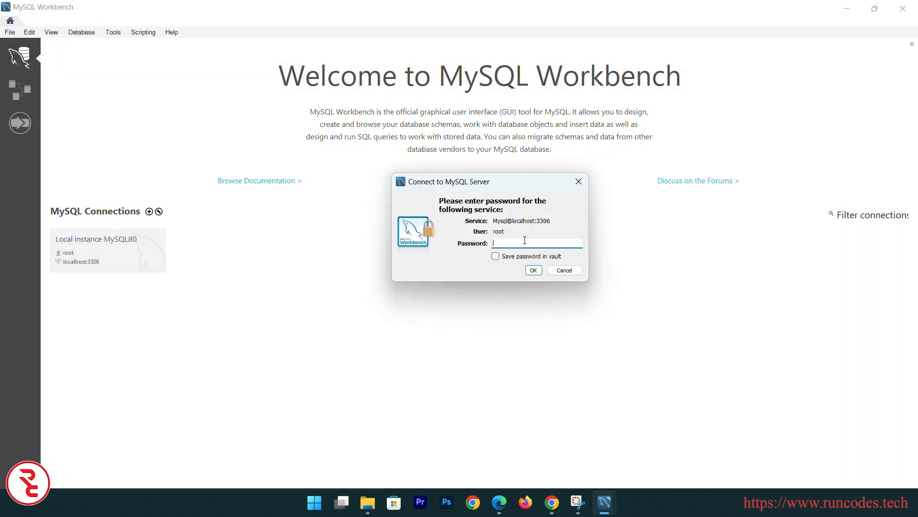
{"action": "type", "text": "****"}
{"action": "left_click", "coordinate": [535, 270]}
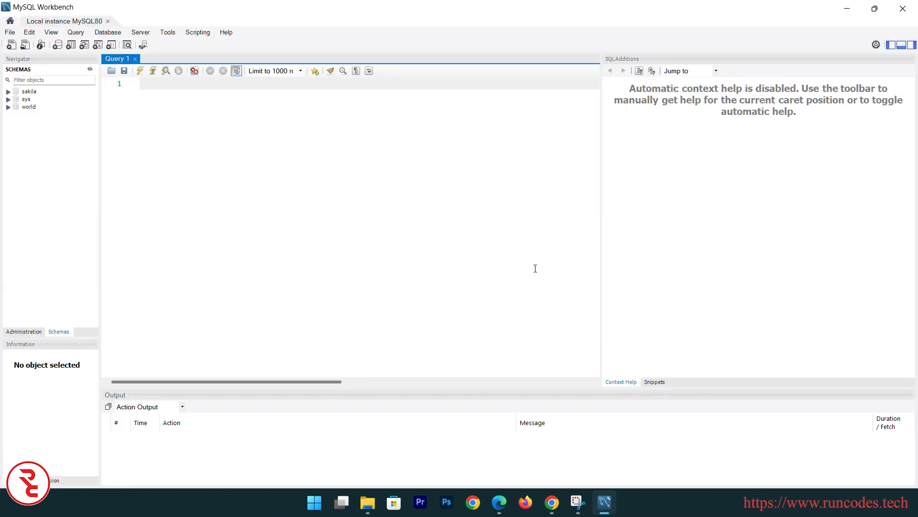
{"action": "left_click", "coordinate": [53, 332]}
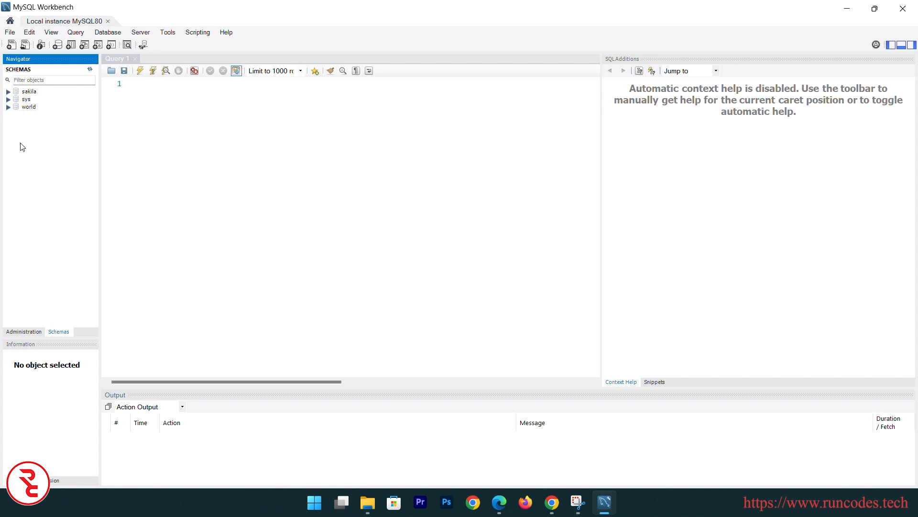
{"action": "left_click", "coordinate": [135, 148]}
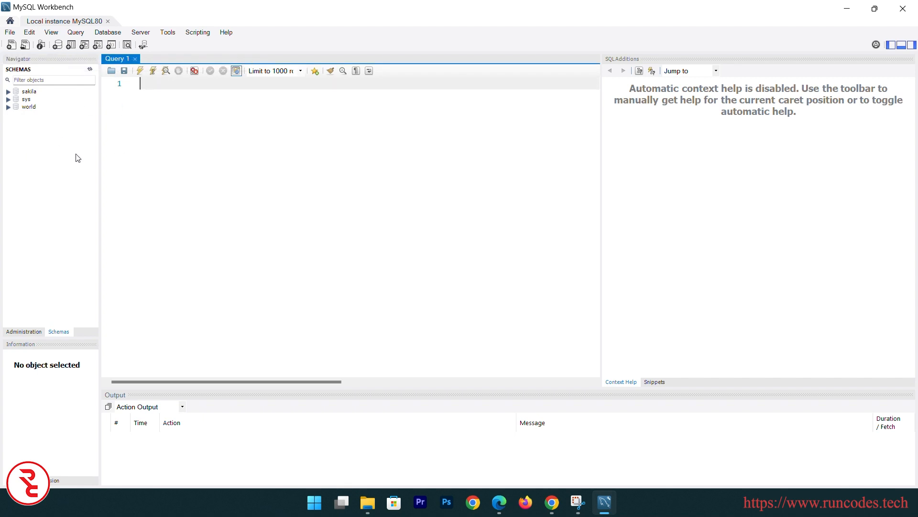
Create a schema named newdatabase, apply its CREATE SCHEMA script, and expand it in the Navigator
{"action": "left_click", "coordinate": [57, 46]}
{"action": "type", "text": "new"}
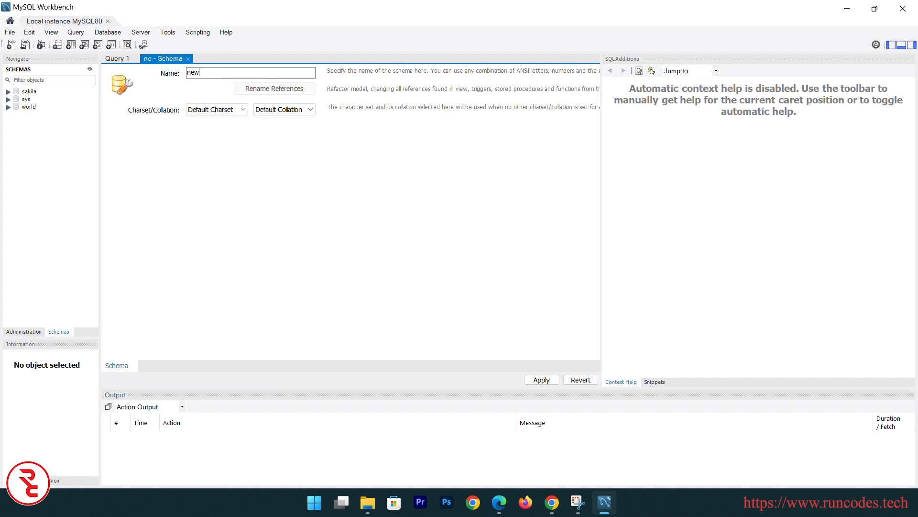
{"action": "type", "text": "database"}
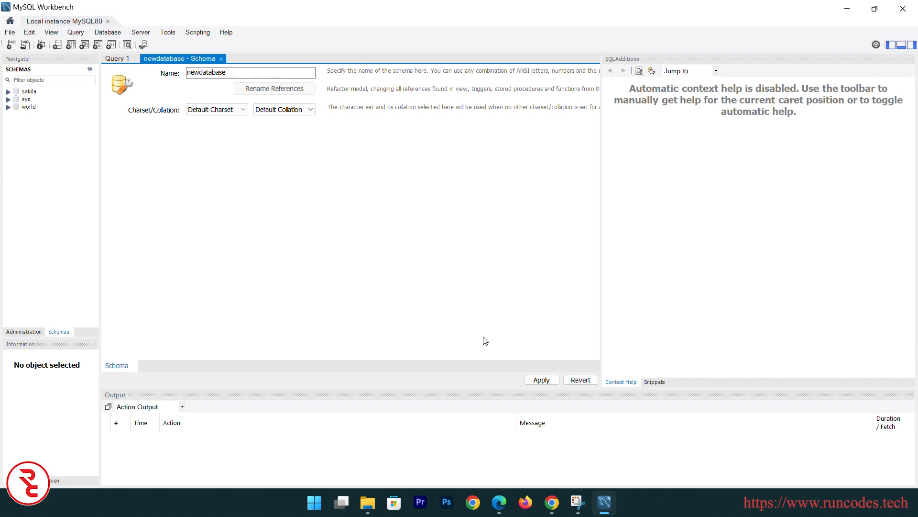
{"action": "left_click", "coordinate": [539, 381]}
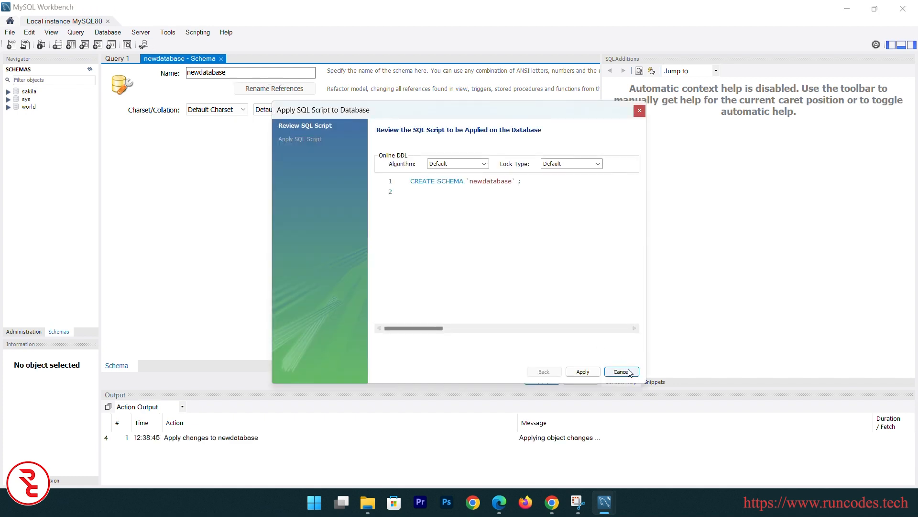
{"action": "left_click", "coordinate": [585, 371]}
{"action": "left_click", "coordinate": [589, 372]}
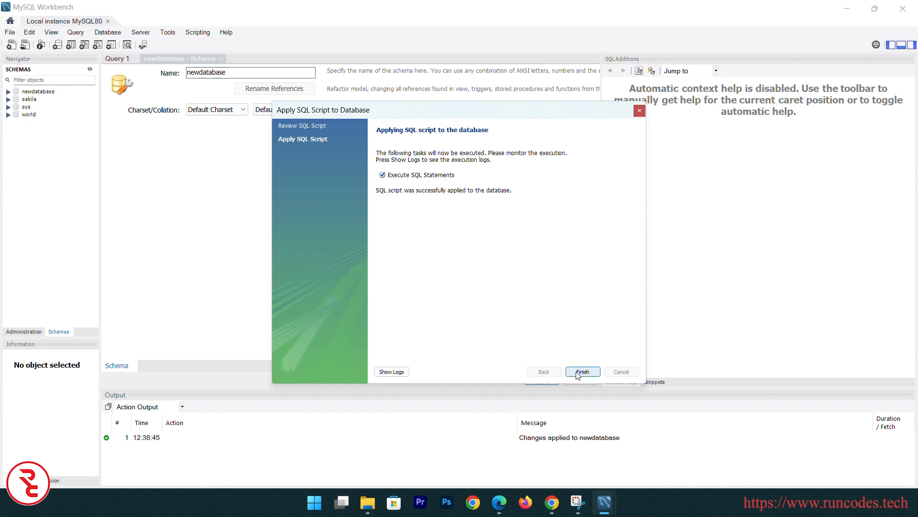
{"action": "left_click", "coordinate": [45, 93]}
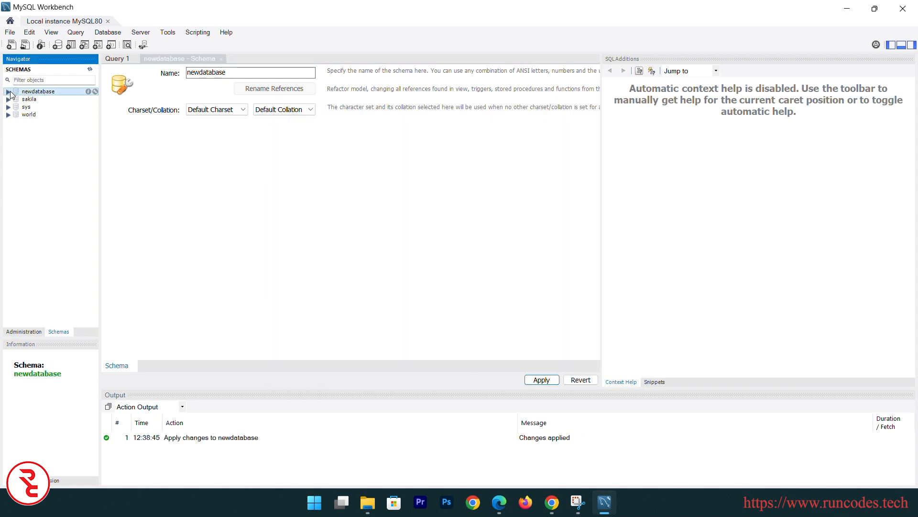
{"action": "left_click", "coordinate": [9, 92]}
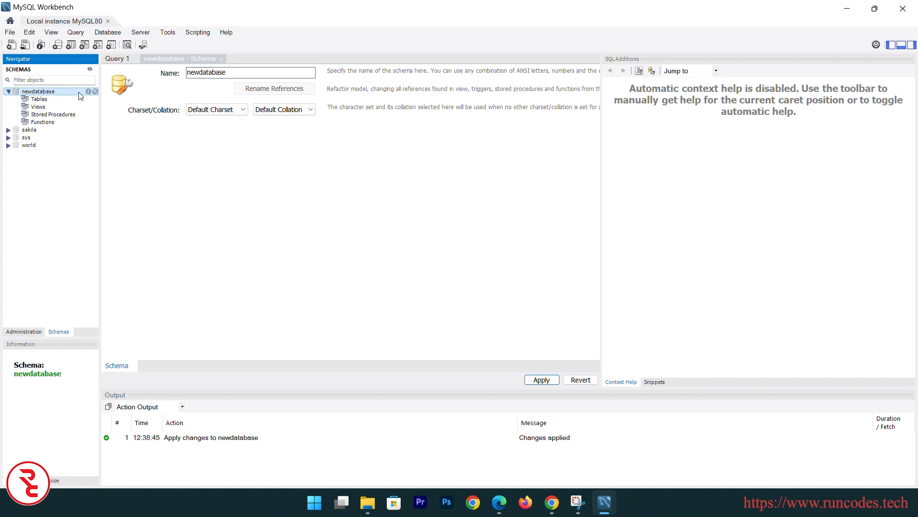
Start a new table in newdatabase's Tables folder and name it login
{"action": "left_click", "coordinate": [40, 99]}
{"action": "right_click", "coordinate": [40, 101]}
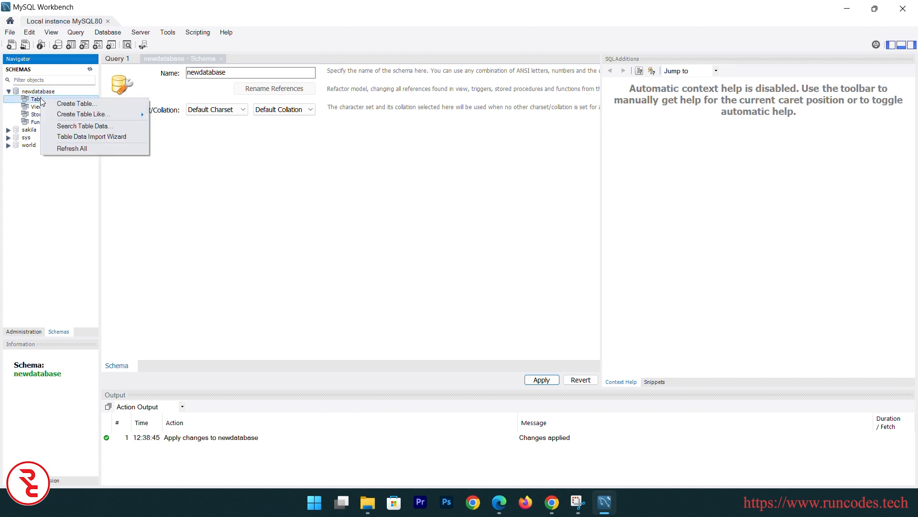
{"action": "left_click", "coordinate": [66, 105]}
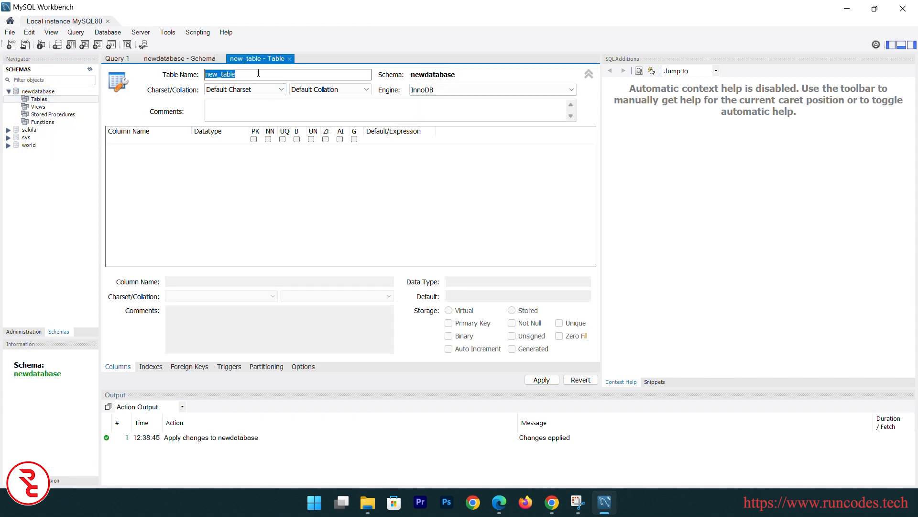
{"action": "type", "text": "t"}
{"action": "key", "text": "BackSpace"}
{"action": "type", "text": "login"}
{"action": "key", "text": "Return"}
Add an id column, unmarked as primary key, set Unique and Auto Increment
{"action": "left_click", "coordinate": [141, 141]}
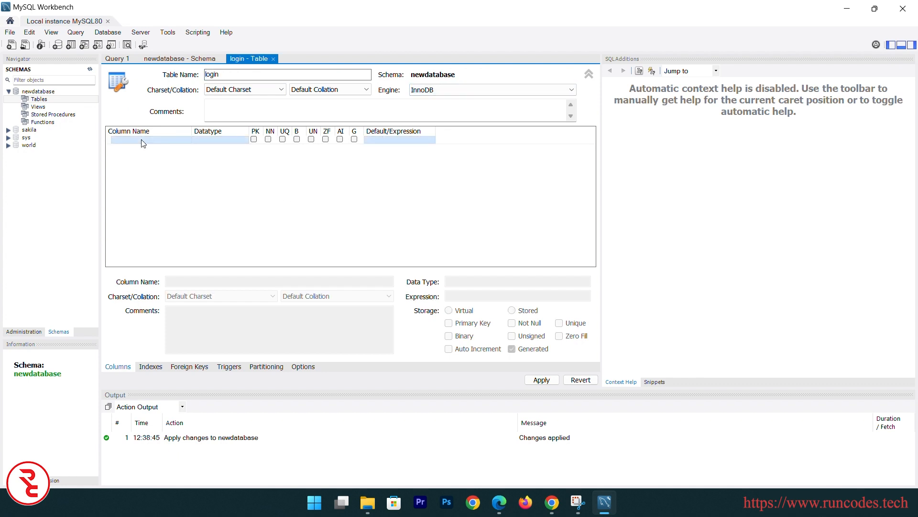
{"action": "left_click", "coordinate": [143, 141]}
{"action": "type", "text": "u"}
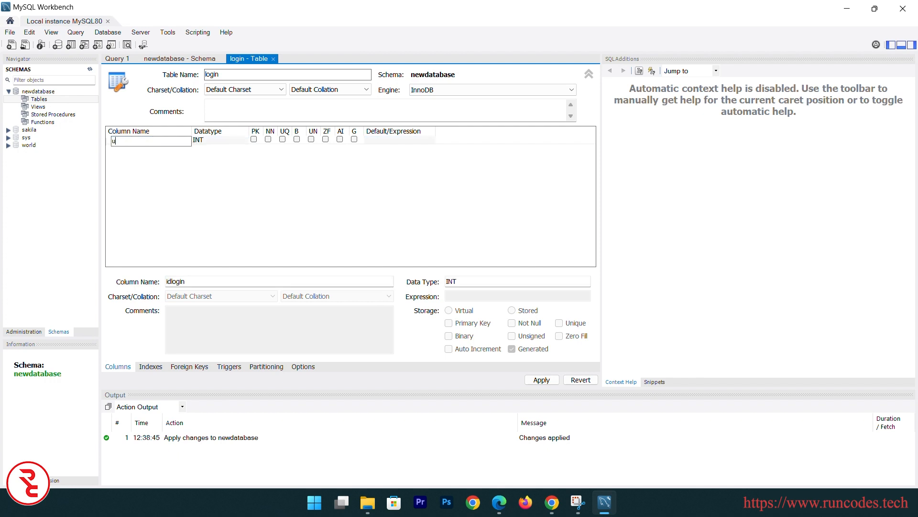
{"action": "left_click", "coordinate": [218, 142]}
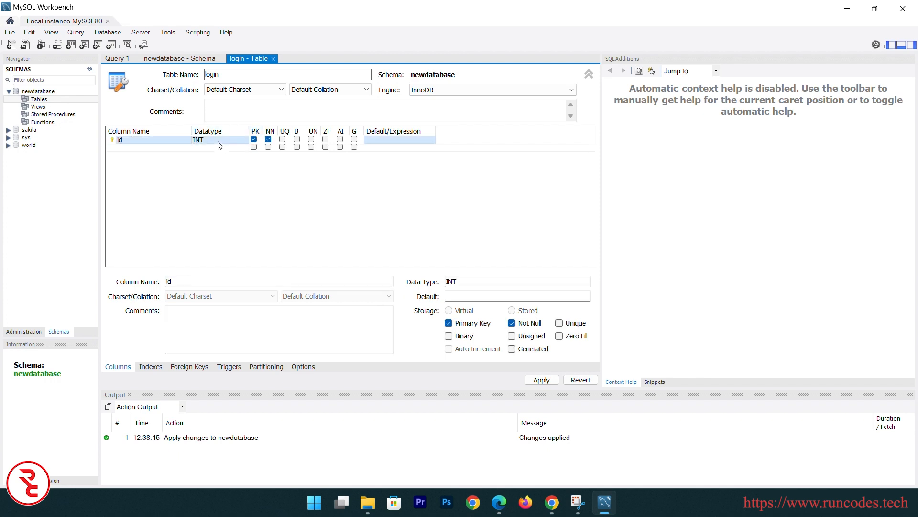
{"action": "left_click", "coordinate": [254, 139]}
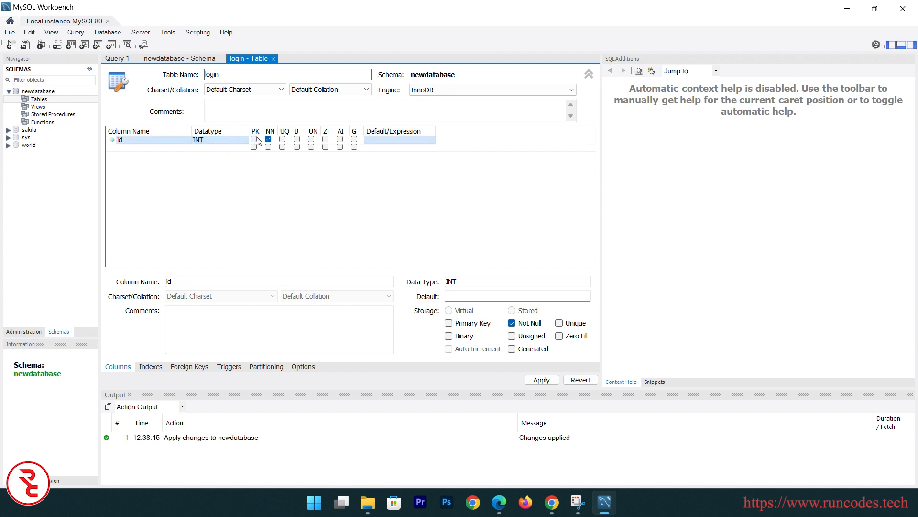
{"action": "left_click", "coordinate": [283, 139]}
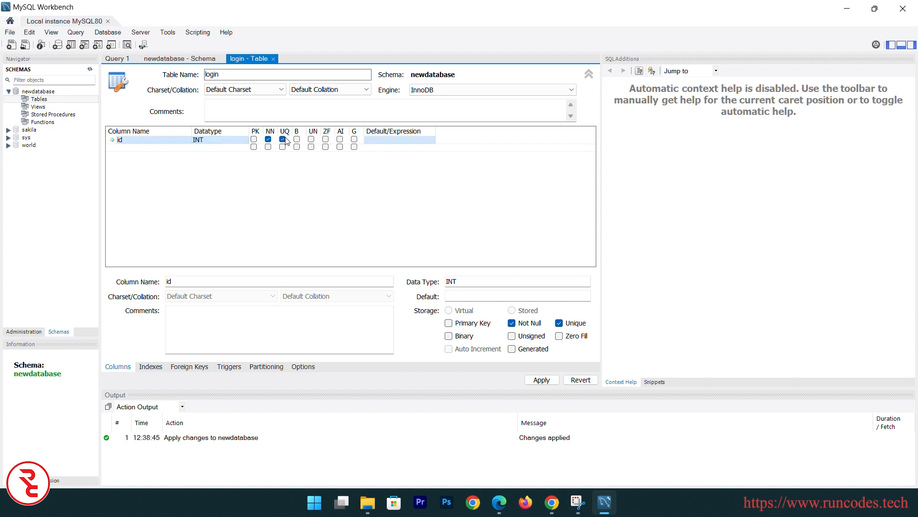
{"action": "left_click", "coordinate": [341, 140]}
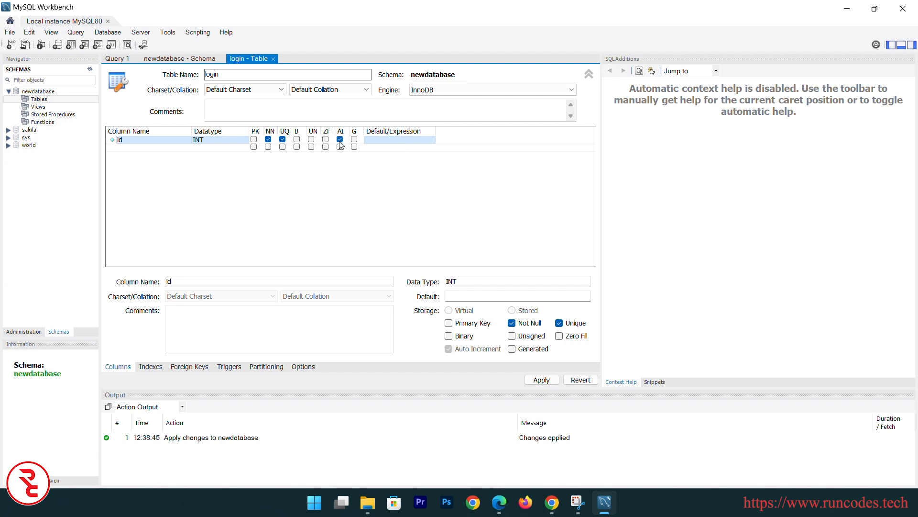
Add a second column named username with data type VARCHAR(45)
{"action": "left_click", "coordinate": [153, 148]}
{"action": "double_click", "coordinate": [154, 148]}
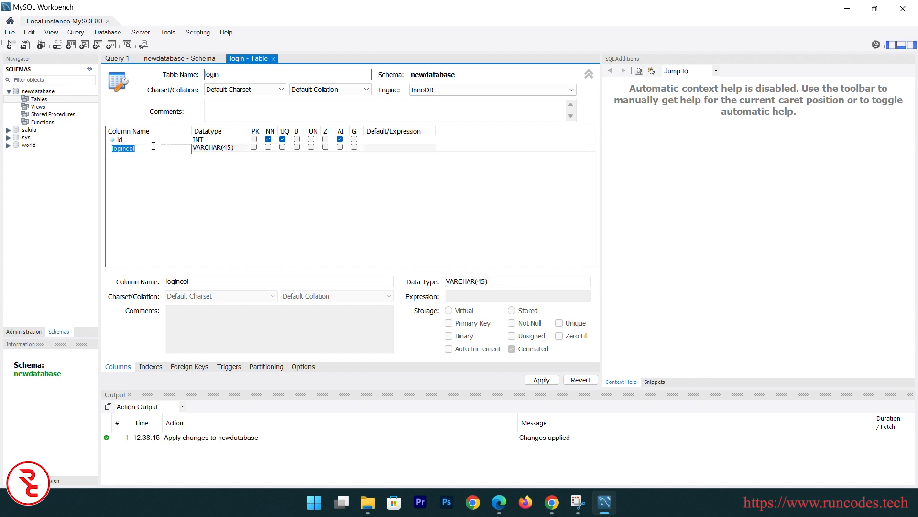
{"action": "type", "text": "usen"}
{"action": "type", "text": "rname"}
{"action": "double_click", "coordinate": [227, 148]}
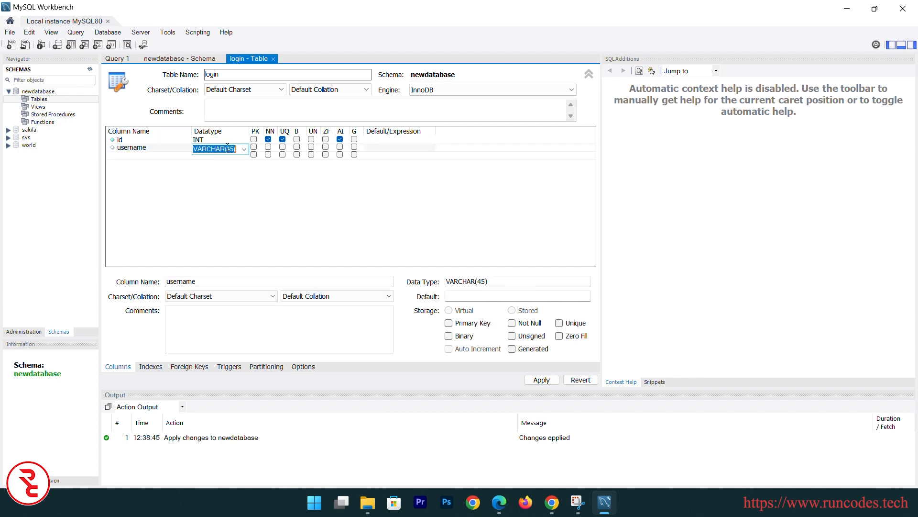